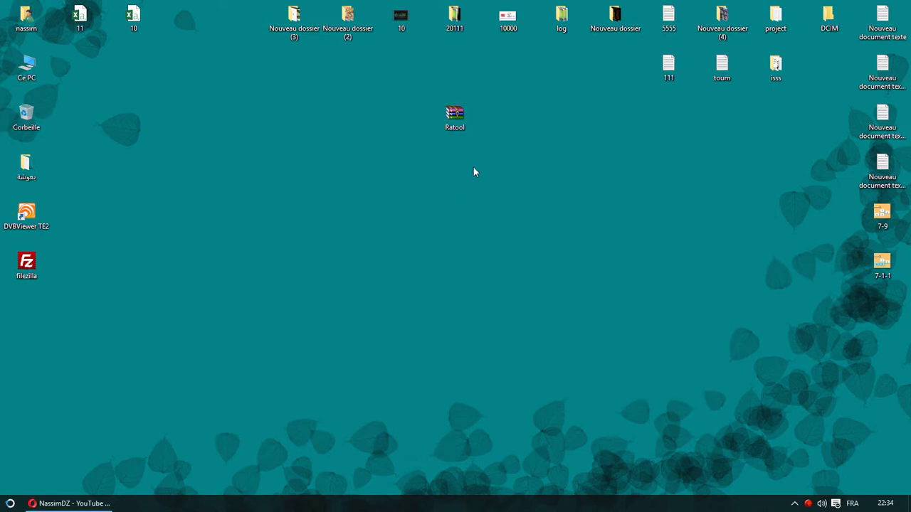
Unsubscribe from the NassimDZ channel in Opera, then subscribe to it again
click(69, 503)
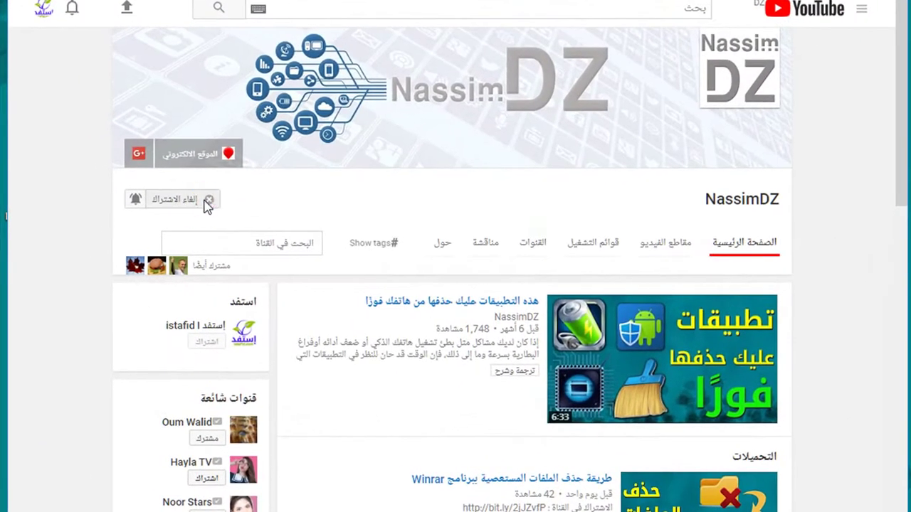
click(177, 206)
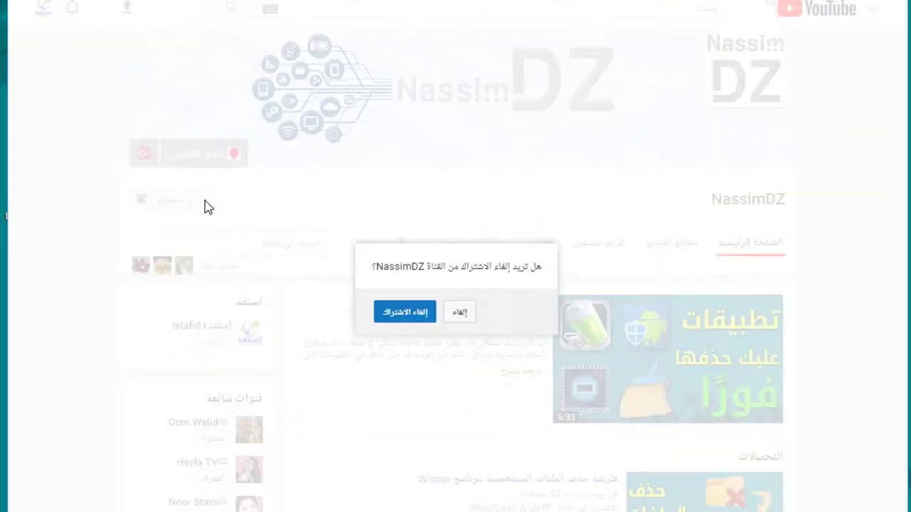
click(416, 313)
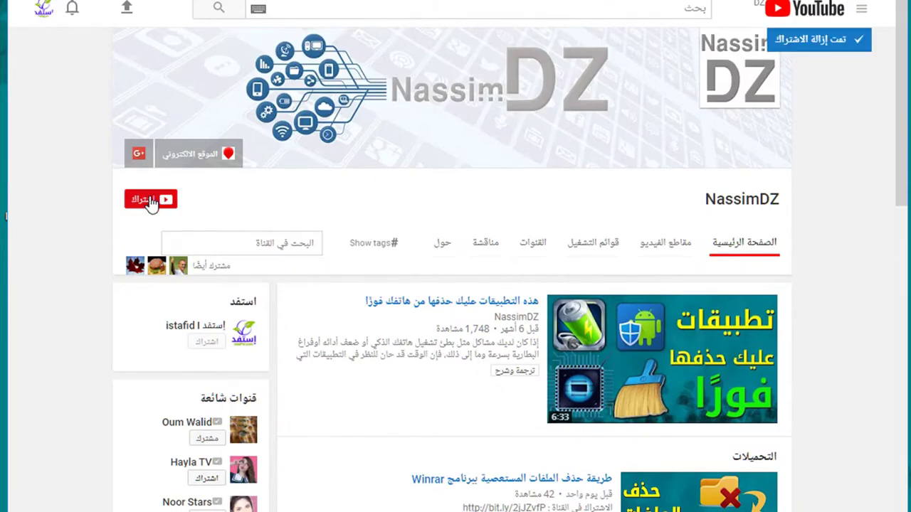
click(149, 201)
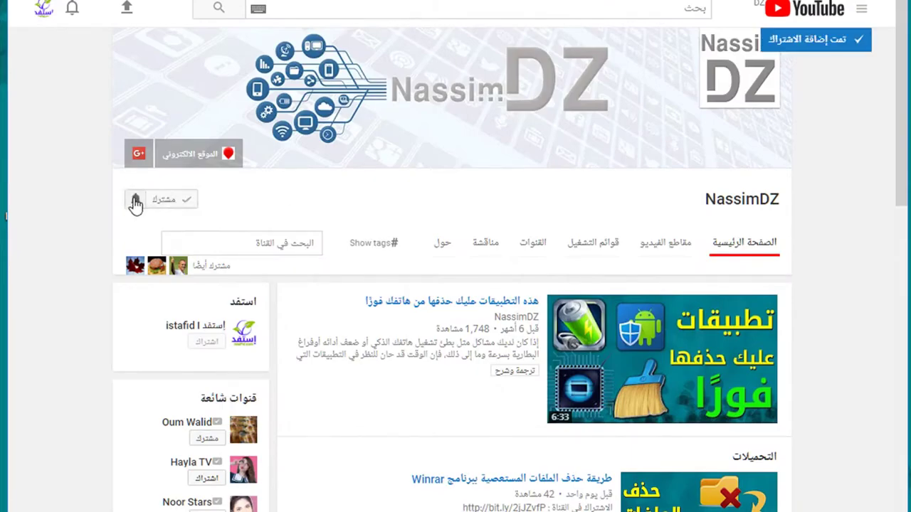
Set the channel's notifications to all, save, and minimise the browser to the desktop
click(136, 202)
click(581, 253)
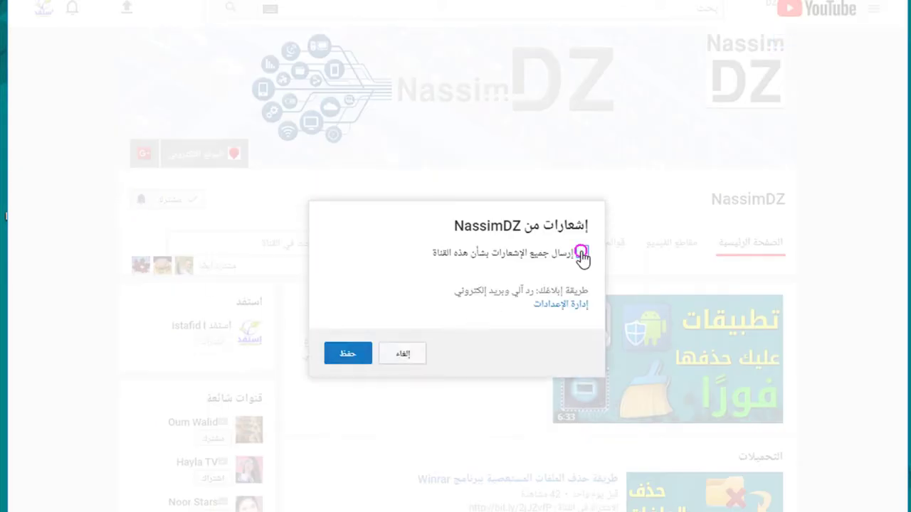
click(343, 356)
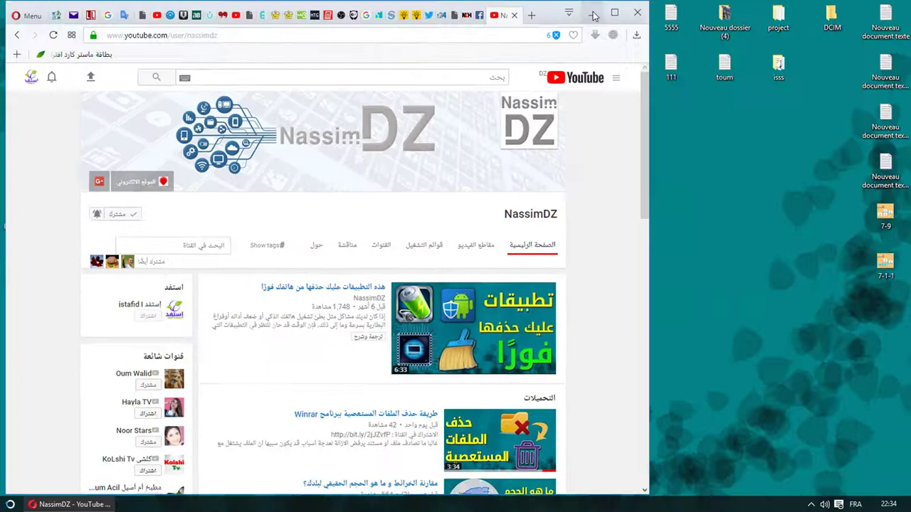
key(super+d)
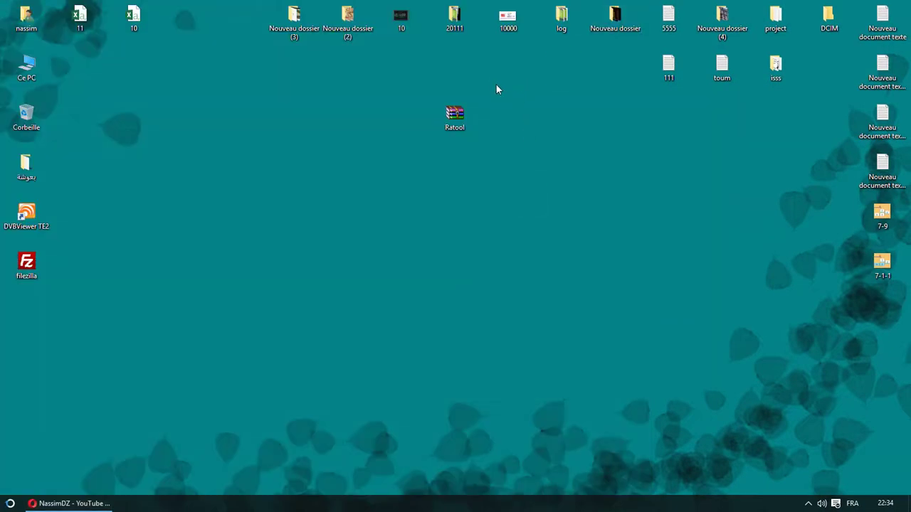
Open Ratool.zip into its Ratool_v1.3 folder, dismiss the licence reminder, and select Ratool.exe
double_click(455, 116)
double_click(269, 239)
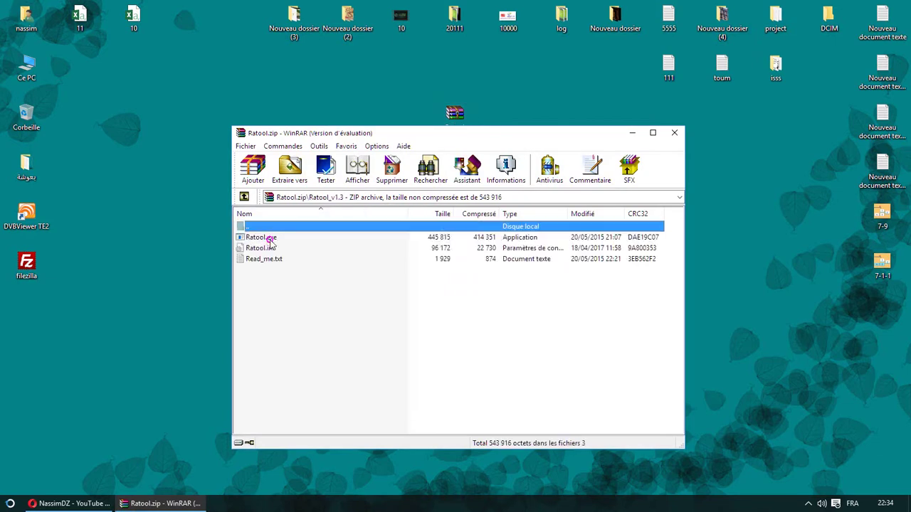
click(503, 294)
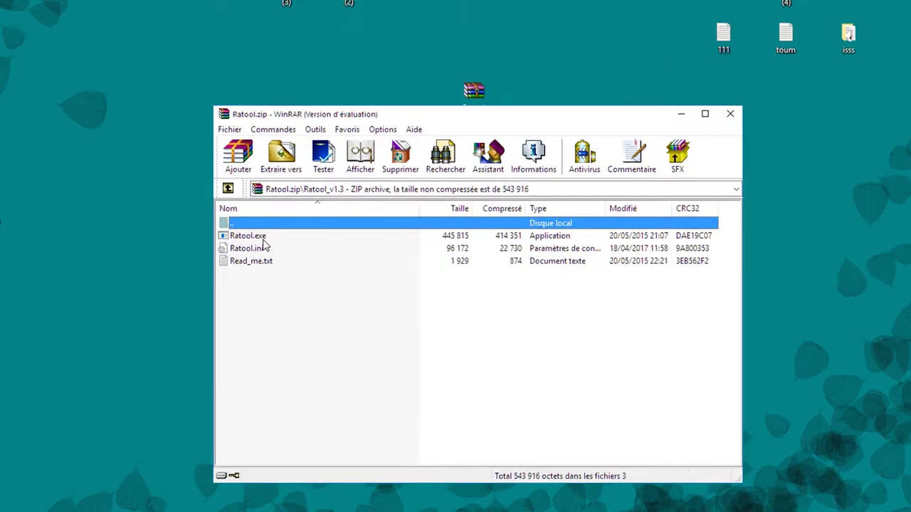
click(271, 237)
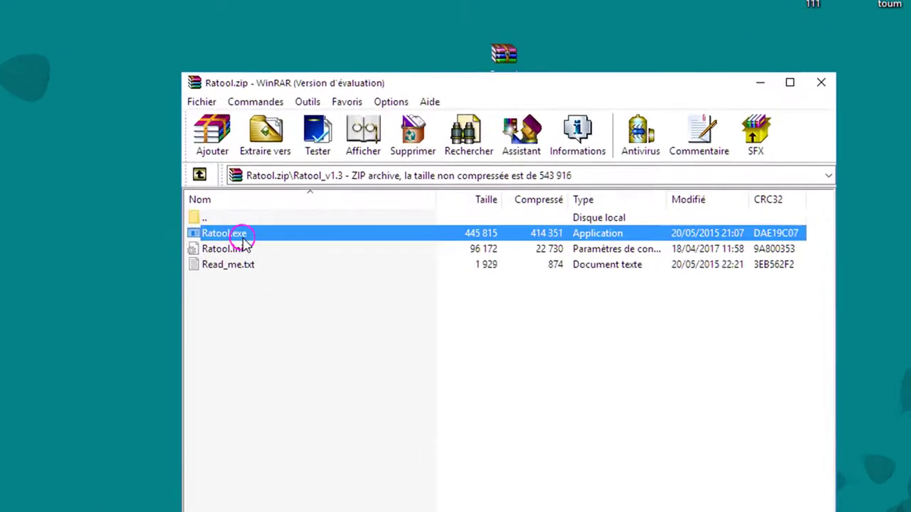
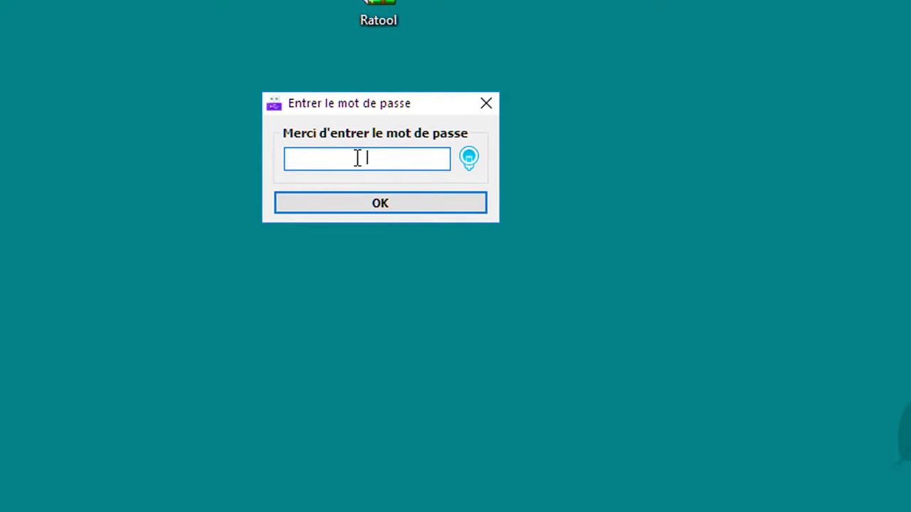
Unlock Ratool with the password and move its main window up and left
text(******)
key(Return)
drag(427, 193, 415, 126)
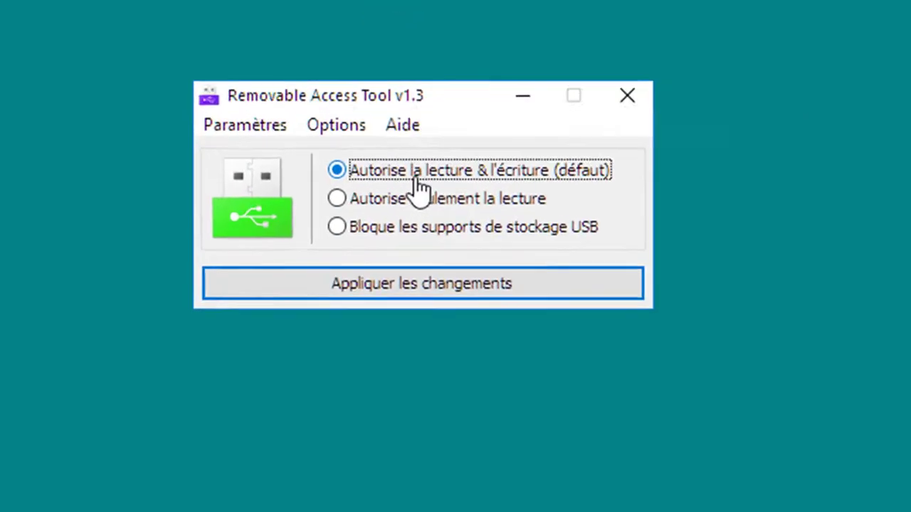
Switch the Ratool interface language to Arabic from Paramètres > Languages
click(262, 130)
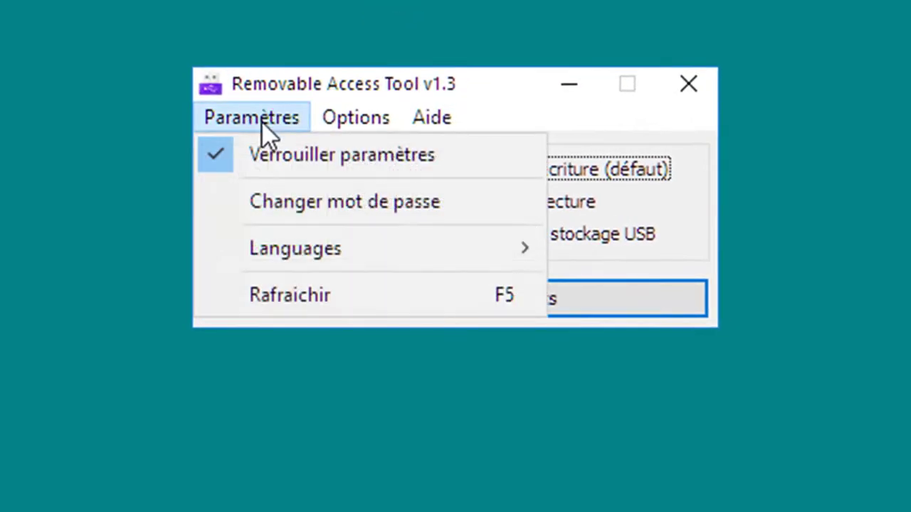
mouse_move(481, 244)
click(706, 146)
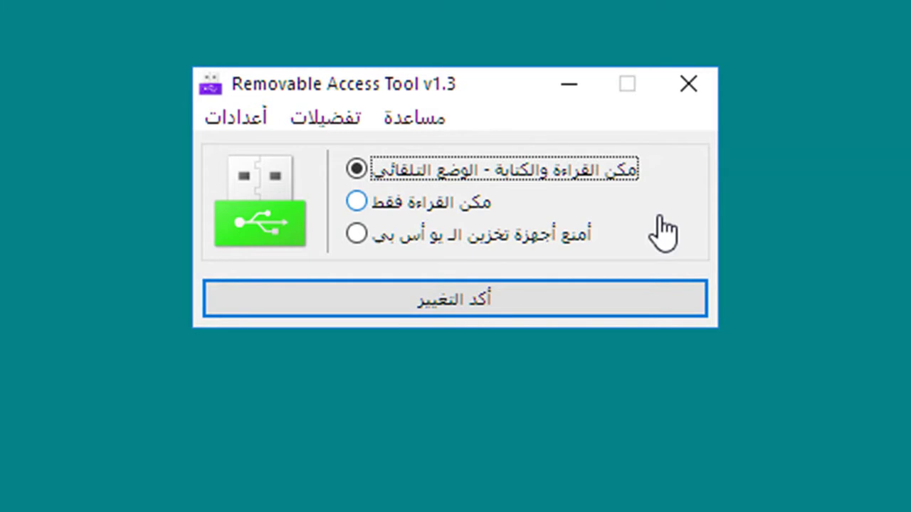
Apply read-only access for USB storage and dismiss the reinsert-or-restart notice
click(448, 200)
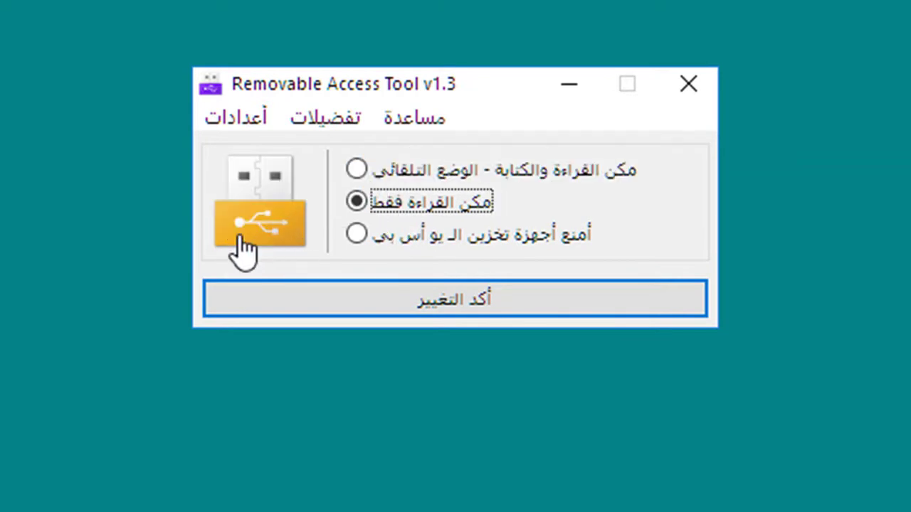
click(454, 308)
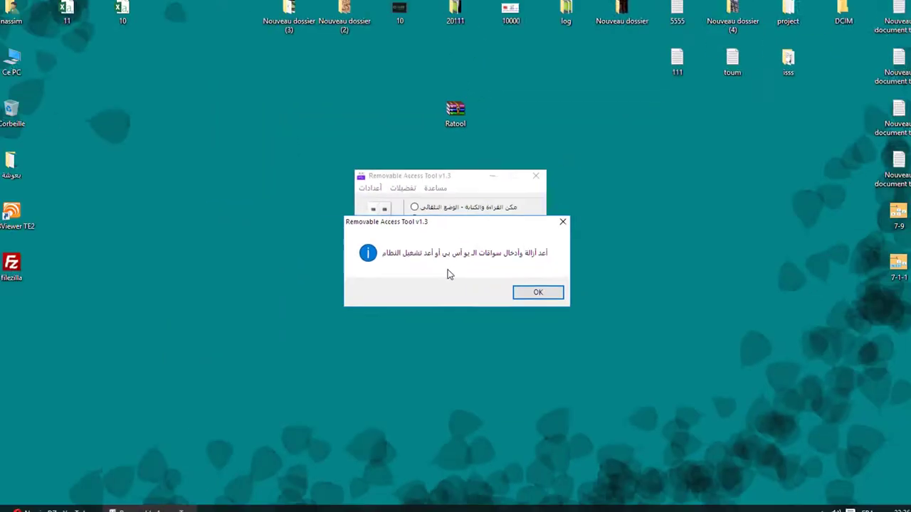
click(538, 290)
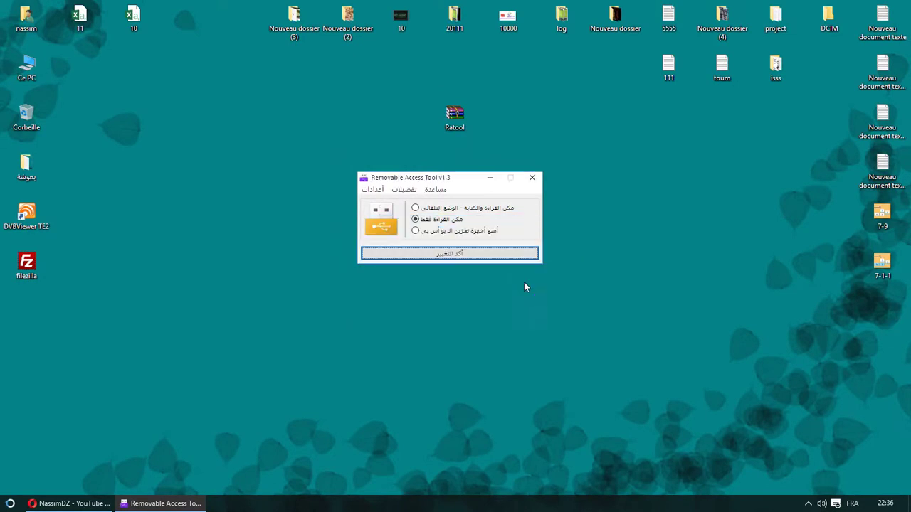
drag(467, 179, 477, 160)
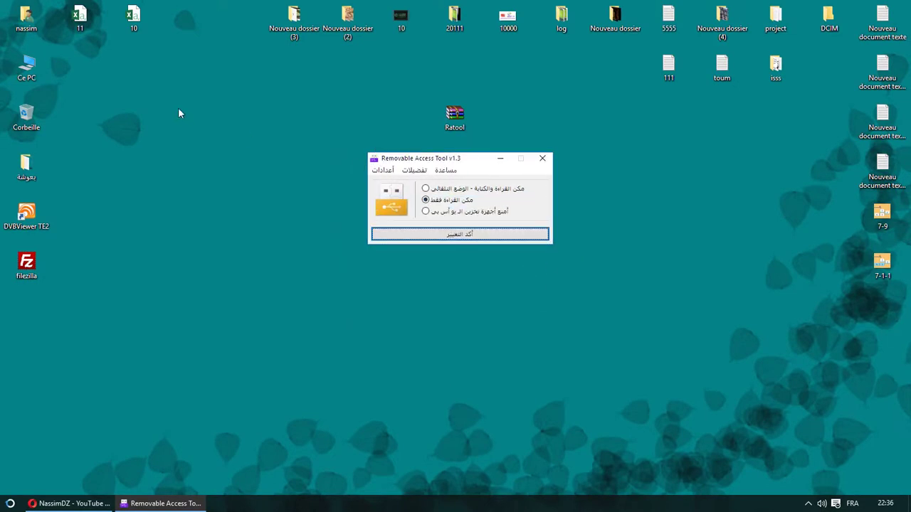
click(239, 181)
Open the NASSIMDZ (I:) USB drive in File Explorer
key(super+e)
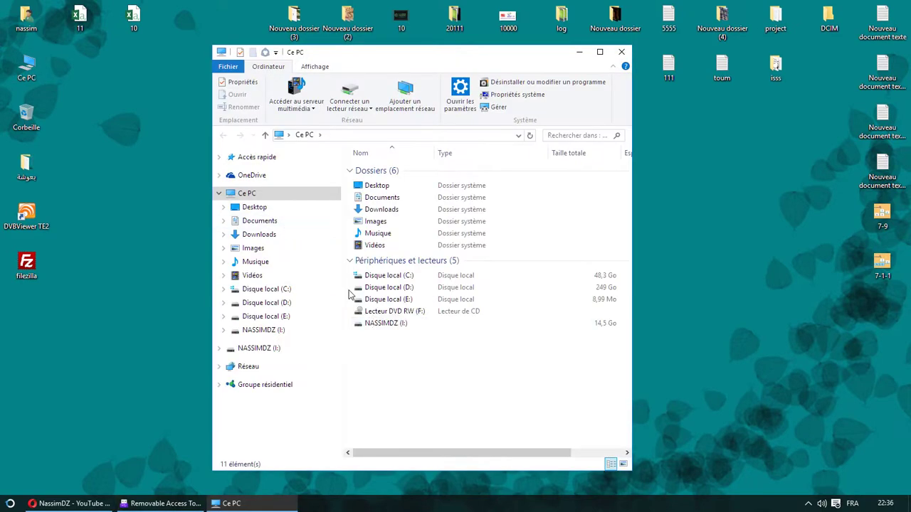
double_click(377, 320)
drag(468, 53, 388, 57)
Try copying desktop file 111 onto the drive, cancel the denied copy, and minimize Explorer
drag(667, 68, 410, 250)
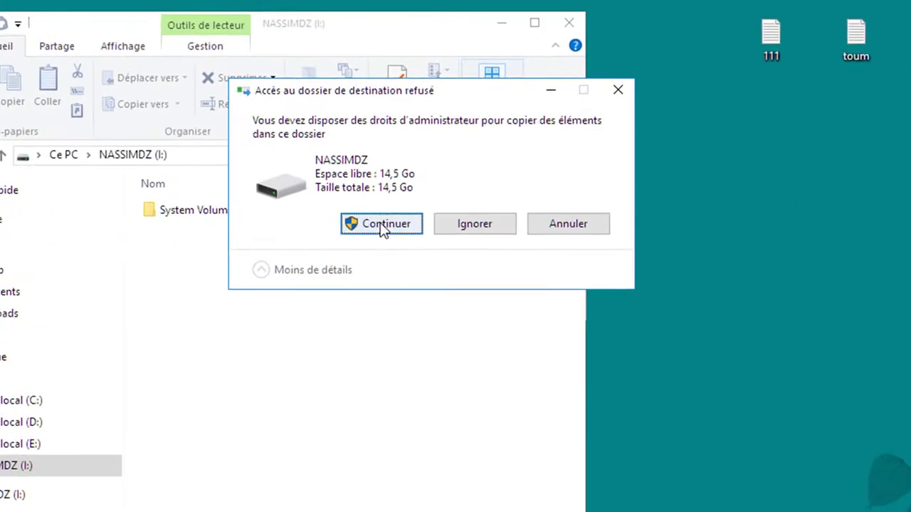
click(382, 225)
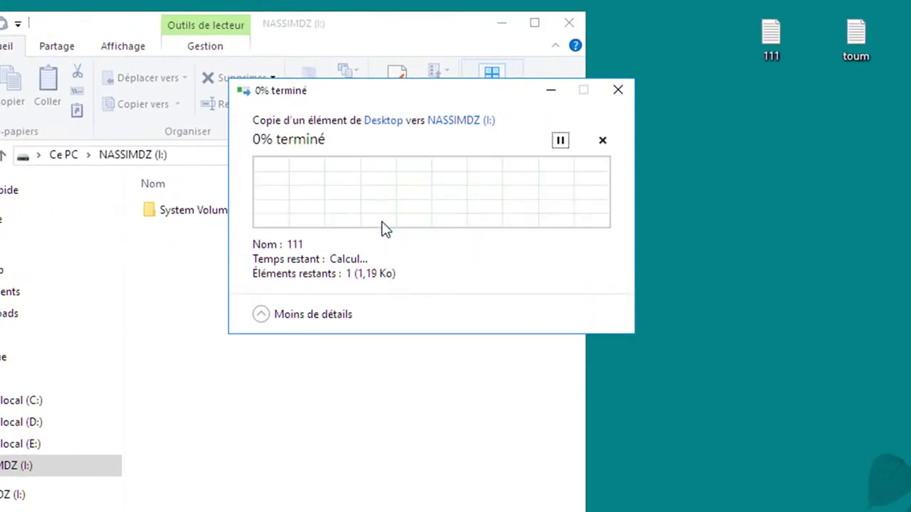
drag(475, 94, 854, 242)
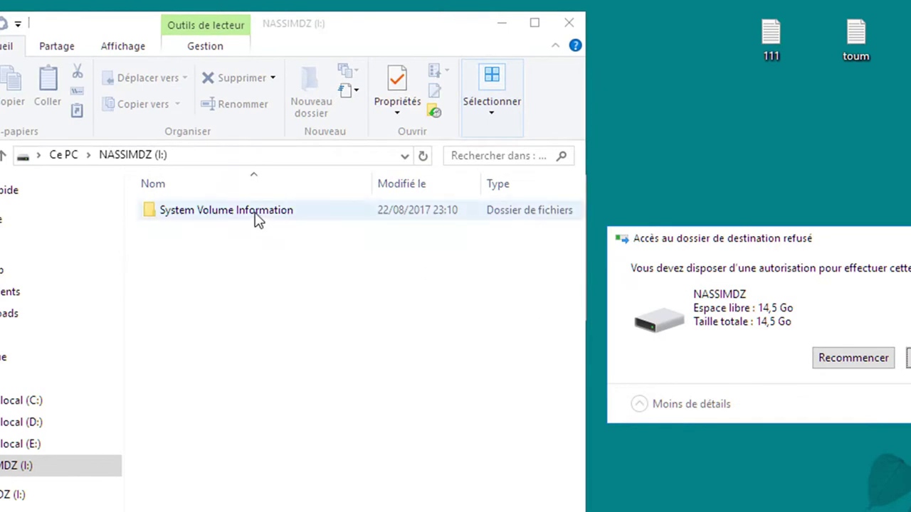
click(855, 360)
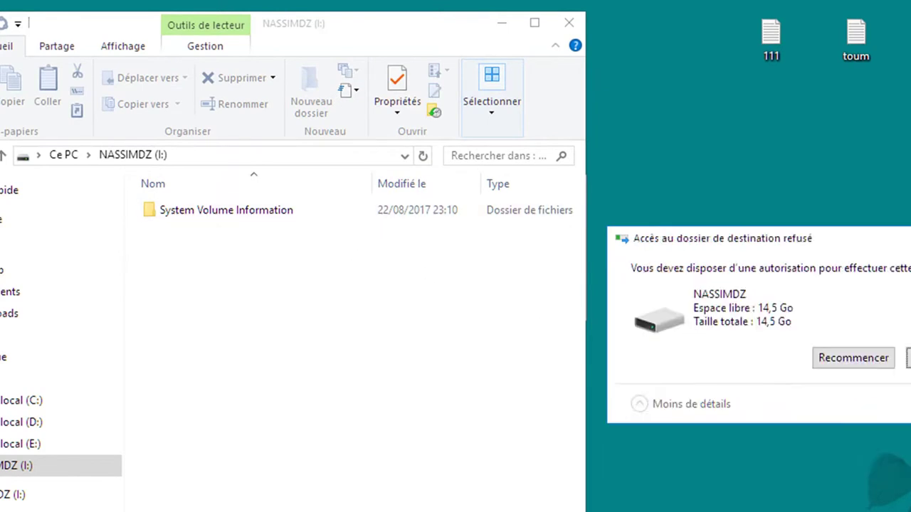
click(908, 358)
double_click(252, 213)
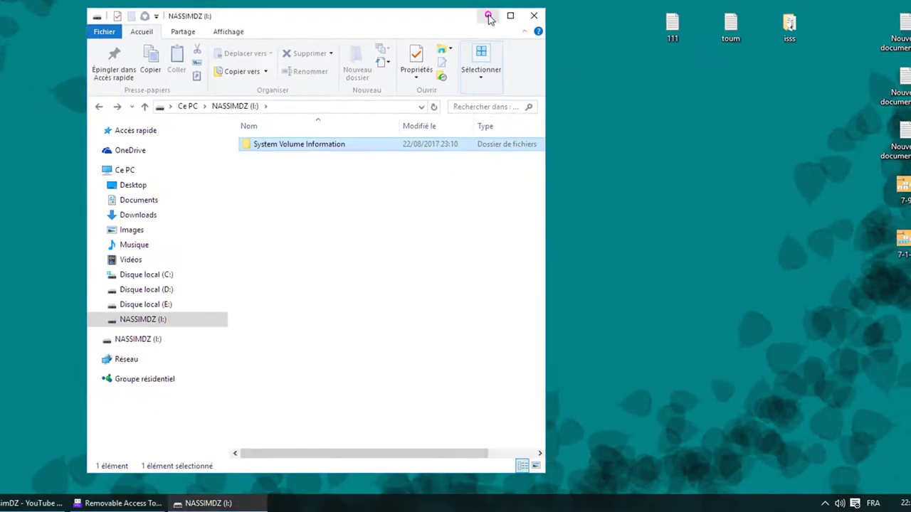
click(489, 16)
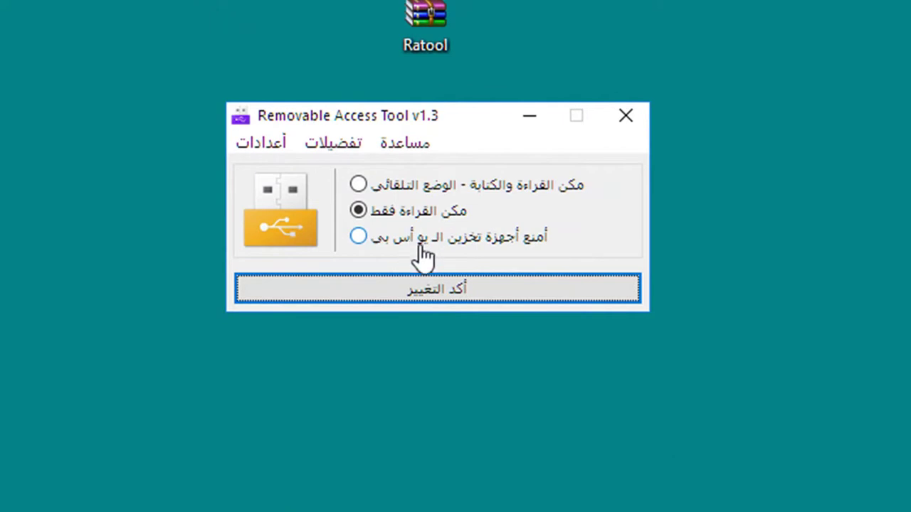
Set USB storage devices to blocked and apply the change
click(409, 240)
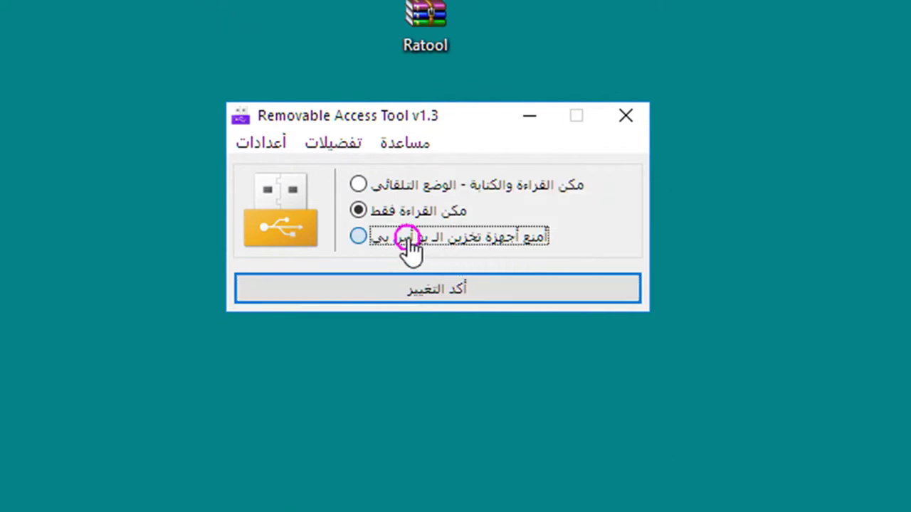
click(404, 290)
click(655, 409)
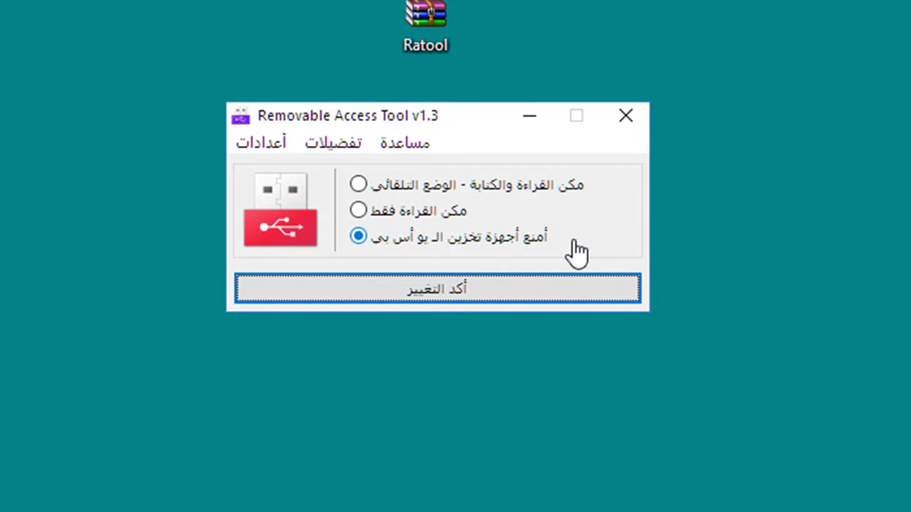
click(539, 291)
click(323, 146)
Browse the تفضيلات submenus for optical, magnetic and portable device access choices
mouse_move(478, 243)
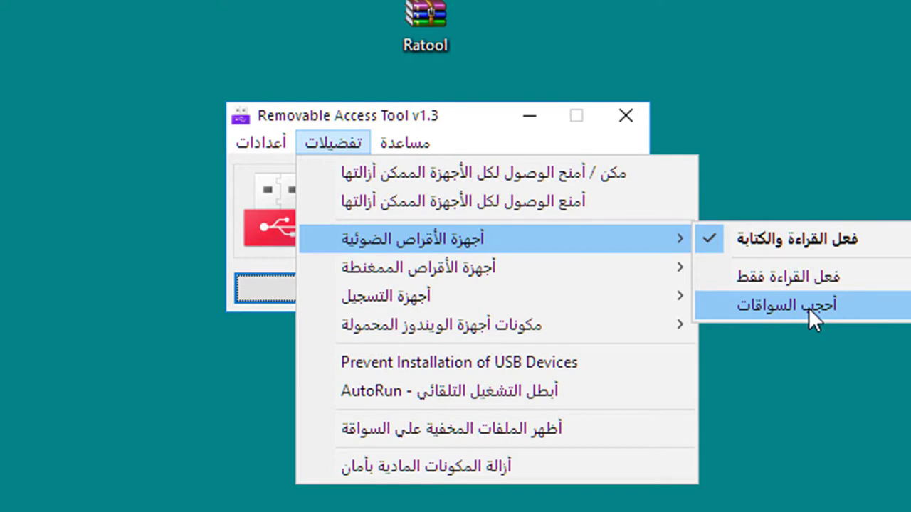
mouse_move(486, 268)
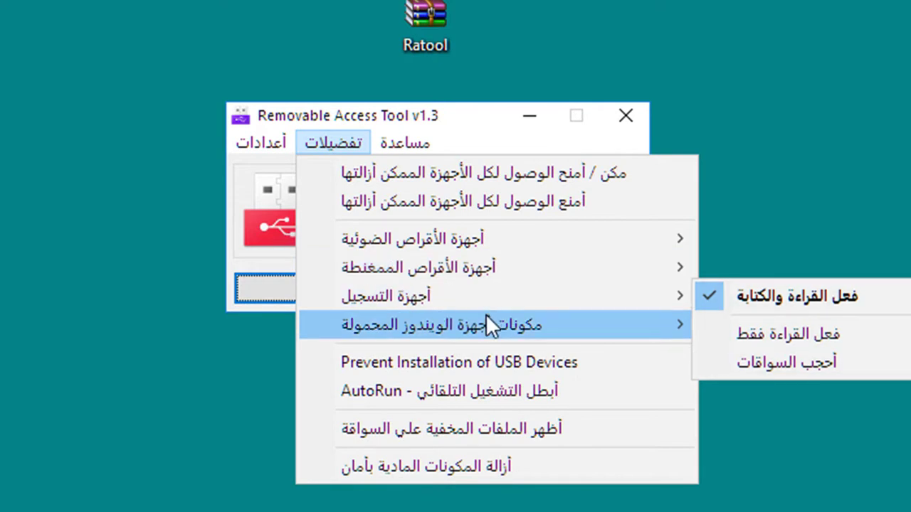
mouse_move(495, 322)
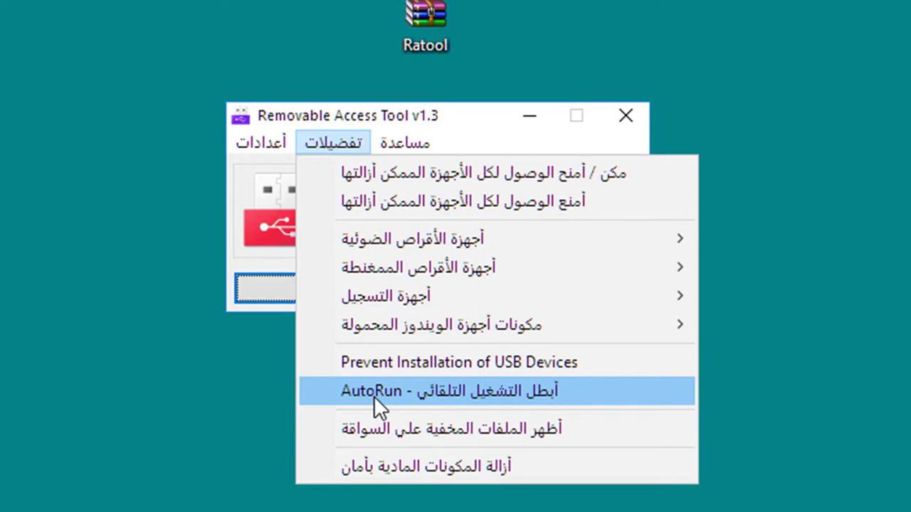
Restore USB storage to read and write access and apply it, bringing drive (I:) back
click(456, 429)
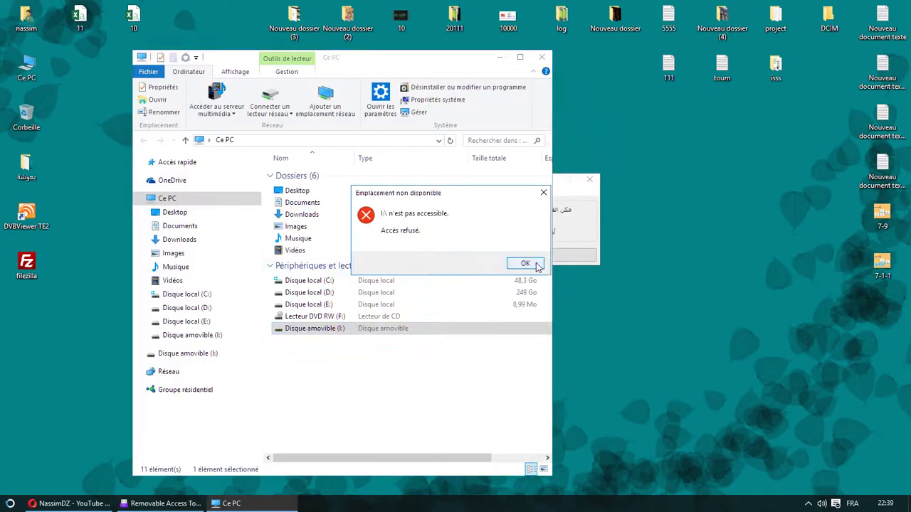
click(525, 264)
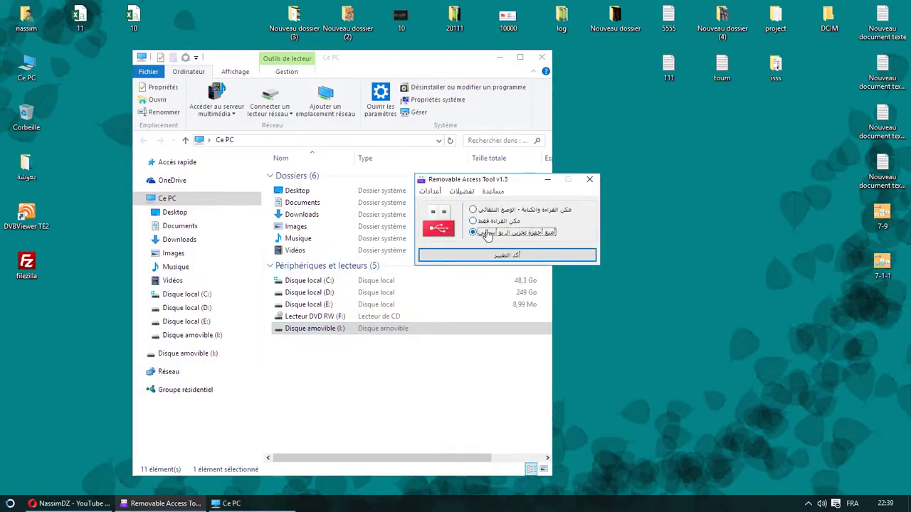
click(488, 214)
click(507, 256)
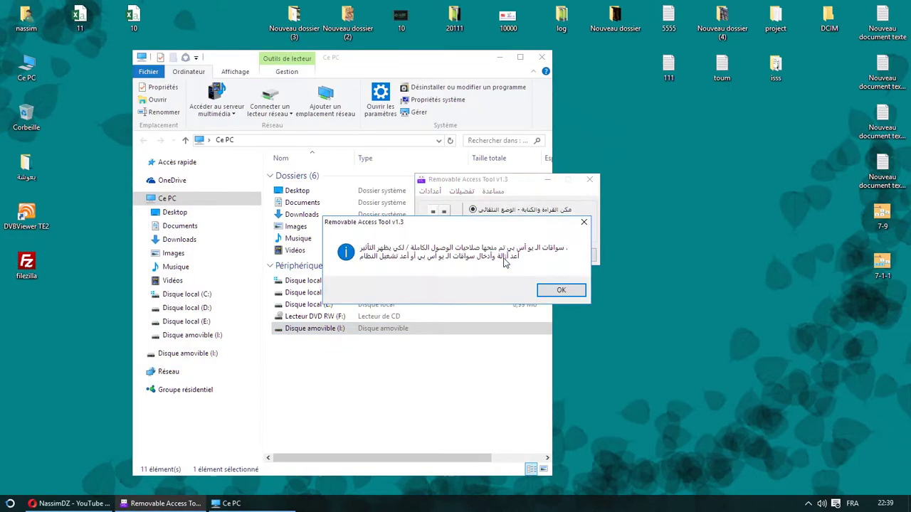
click(565, 296)
click(370, 350)
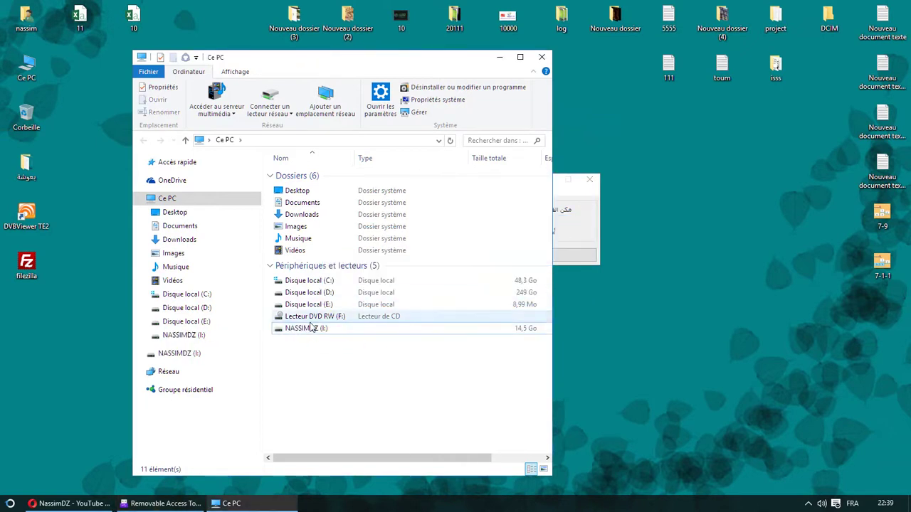
click(559, 192)
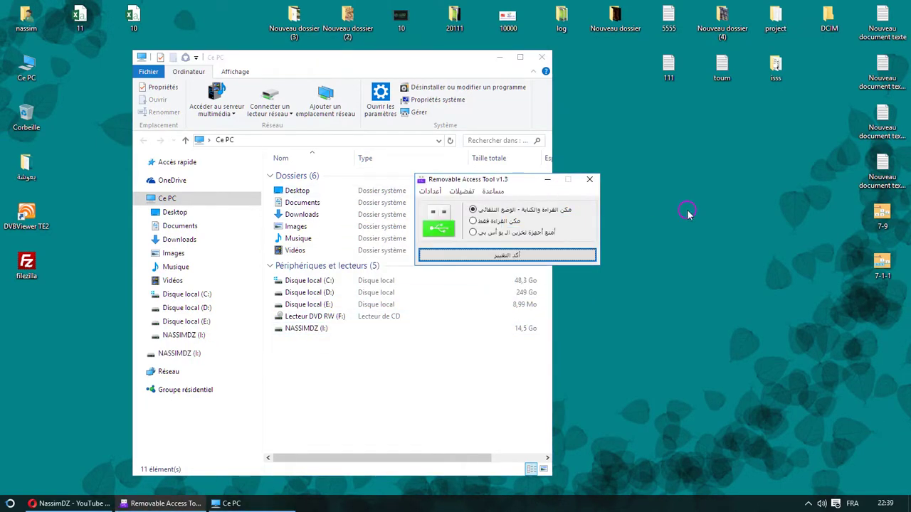
drag(550, 181, 718, 202)
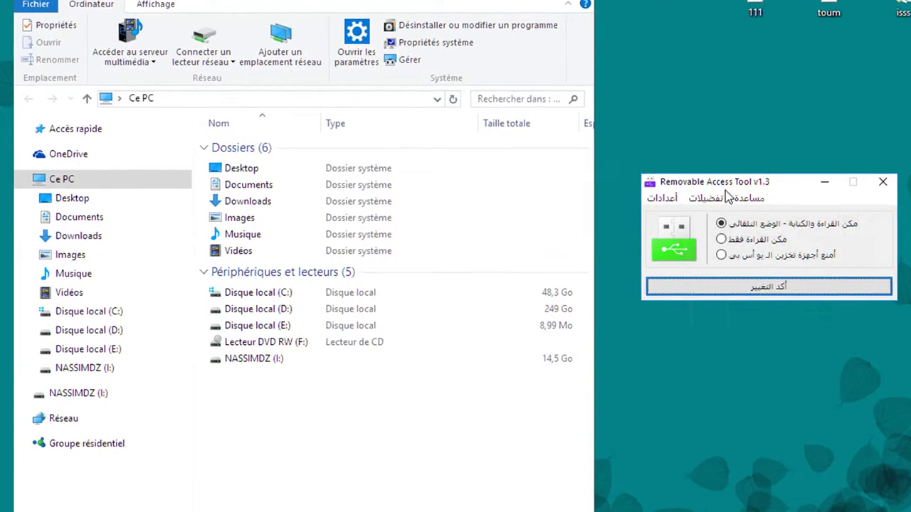
Run show hidden files for drive I: from تفضيلات and open the drive in Explorer
click(640, 212)
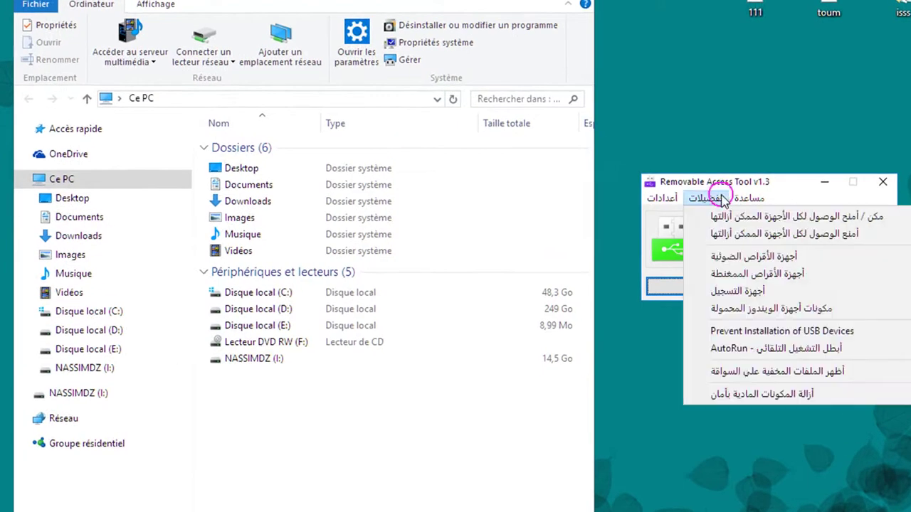
click(806, 374)
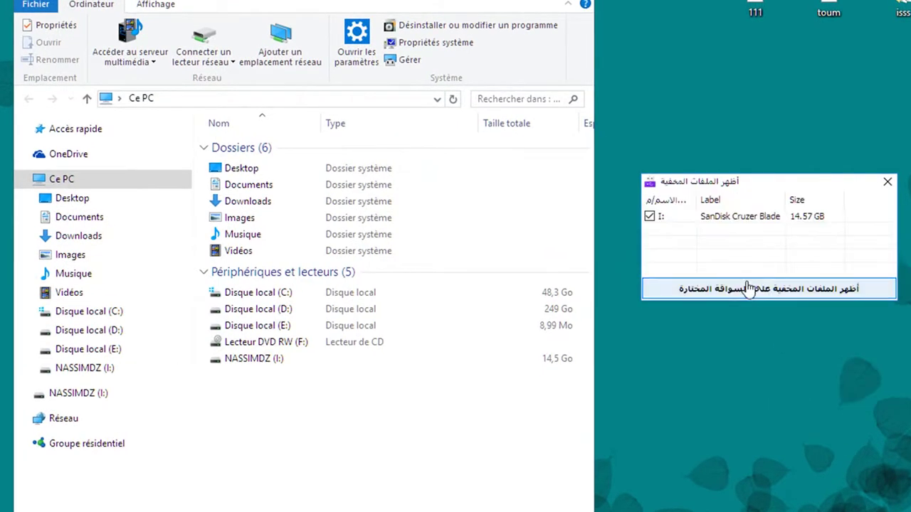
double_click(269, 359)
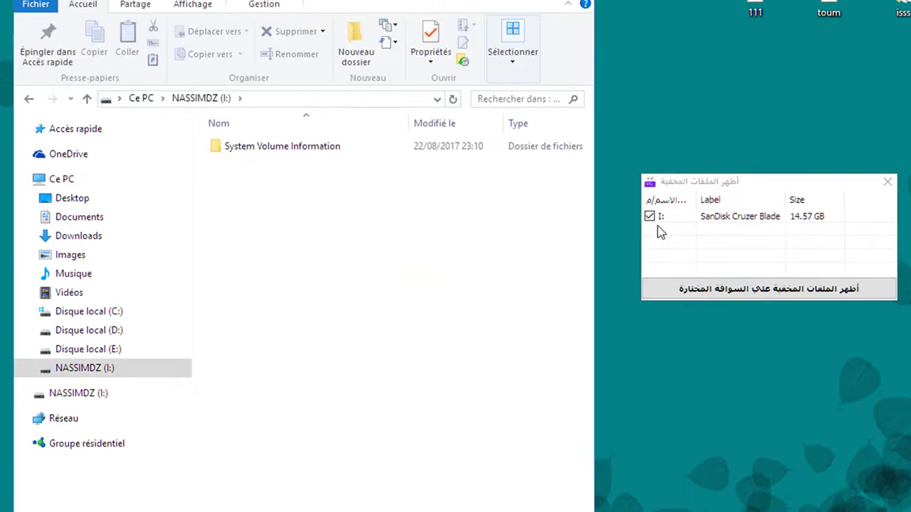
click(887, 183)
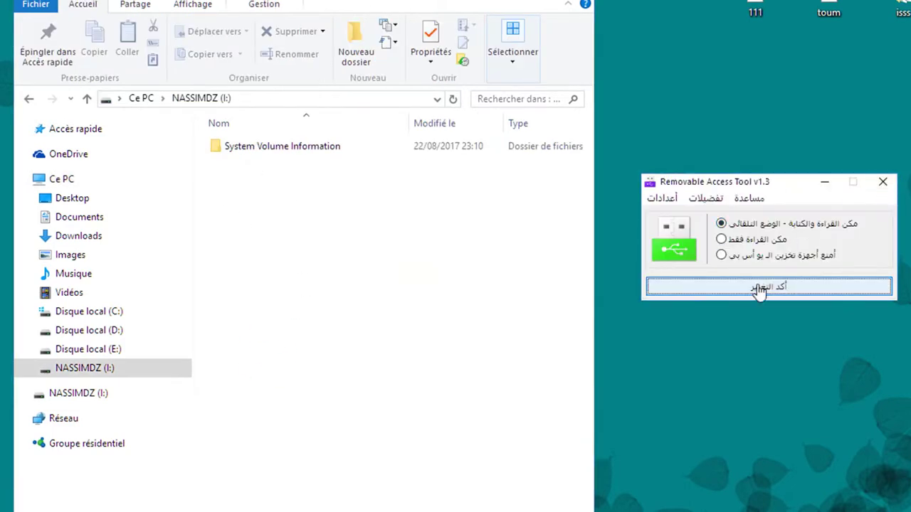
Create a new folder on the NASSIMDZ (I:) drive
right_click(353, 277)
mouse_move(547, 462)
click(491, 130)
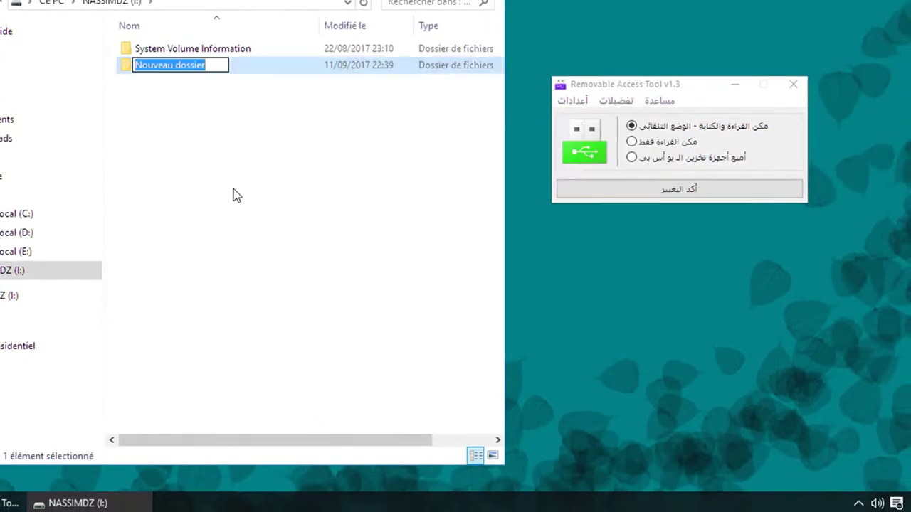
Name the new folder 000 and make it hidden, clearing read-only, in its properties
text(000)
key(Return)
right_click(123, 66)
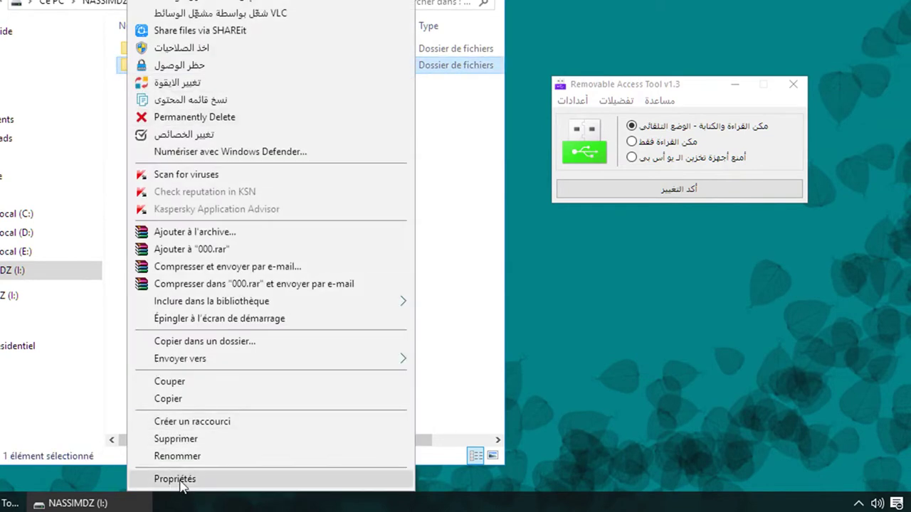
click(190, 479)
click(212, 308)
click(212, 325)
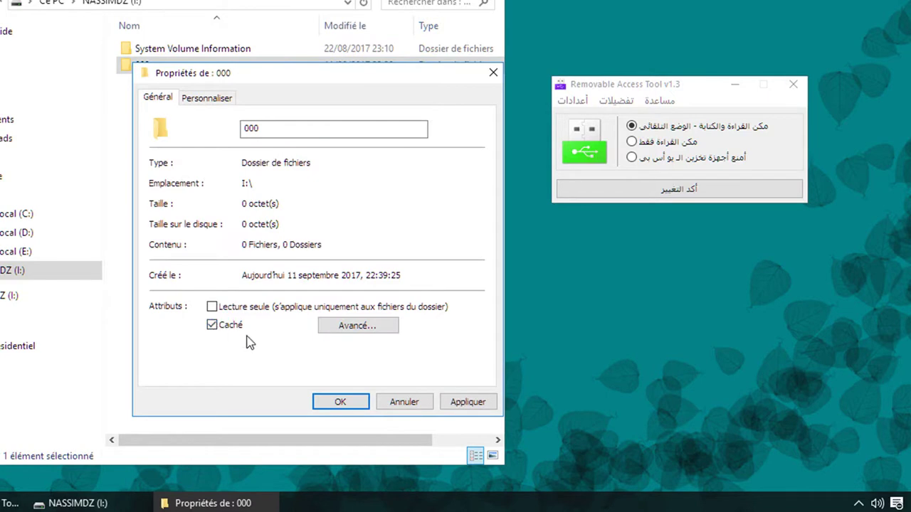
click(464, 404)
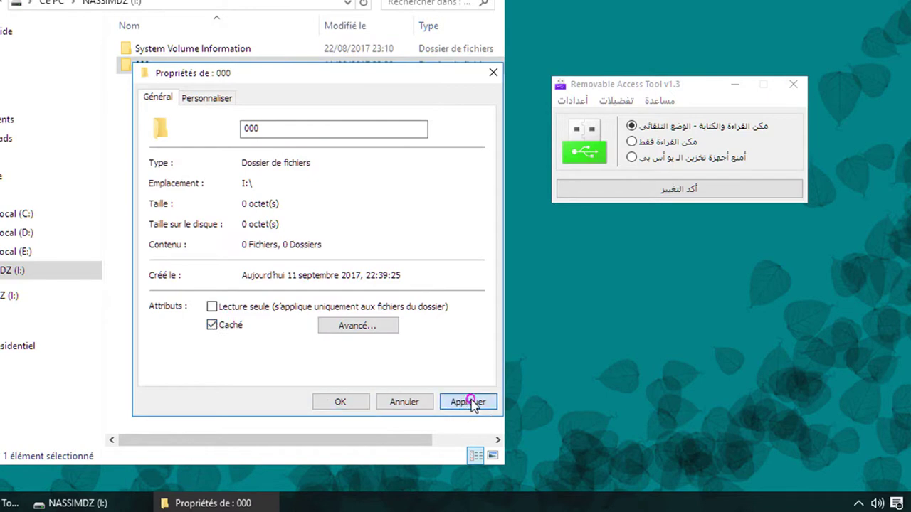
click(347, 403)
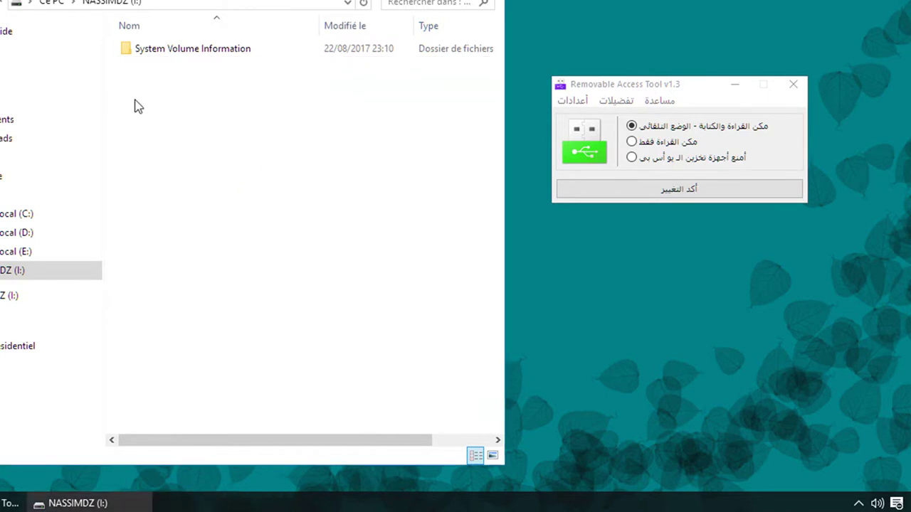
click(580, 188)
click(616, 102)
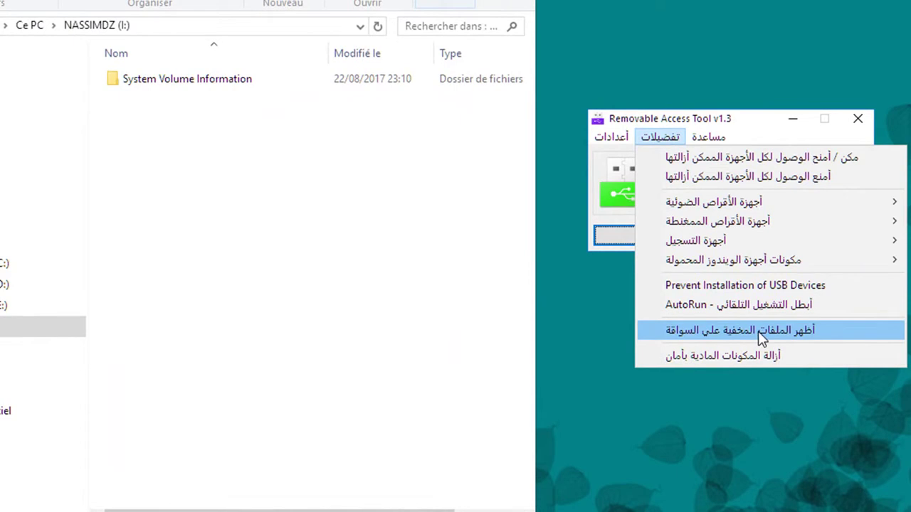
Reveal hidden files on drive I: with Ratool's show-hidden-files option
click(757, 332)
drag(718, 130, 684, 75)
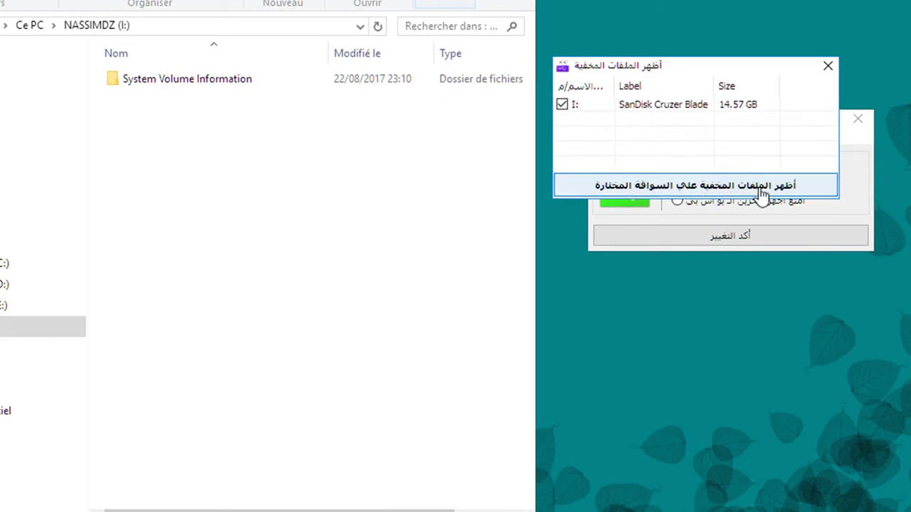
click(686, 188)
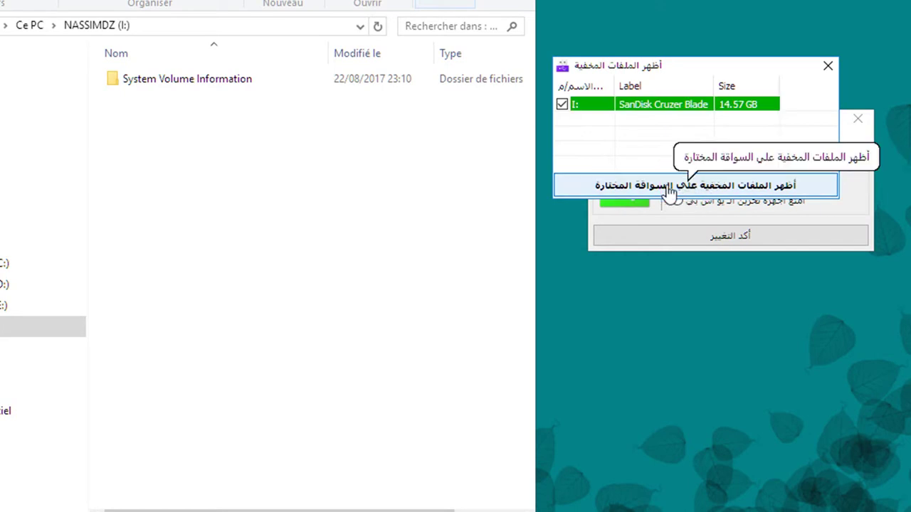
click(224, 143)
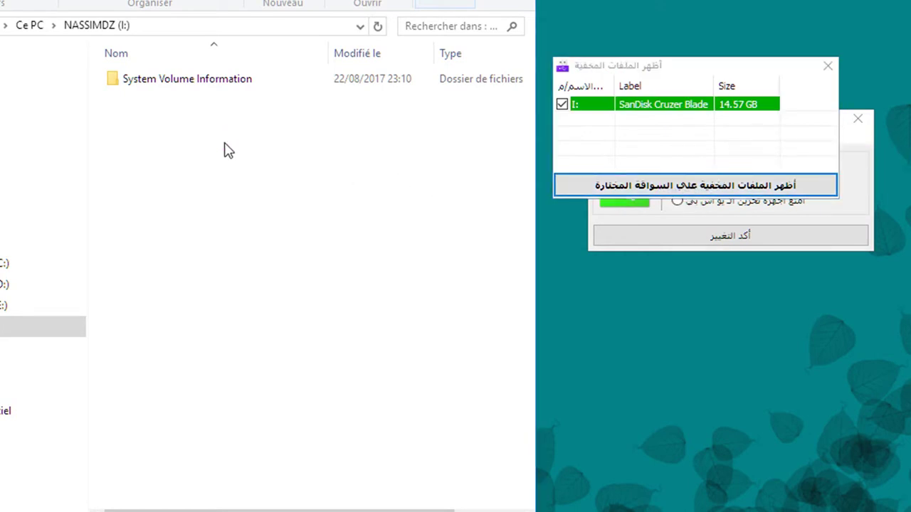
click(646, 183)
Refresh the NASSIMDZ (I:) listing and open folder 000 to confirm it is back
right_click(301, 205)
click(340, 272)
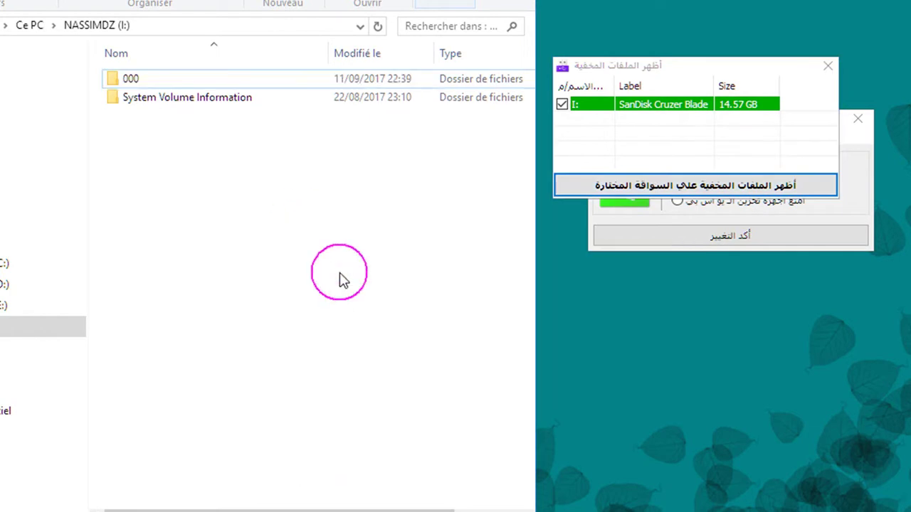
double_click(128, 79)
key(BackSpace)
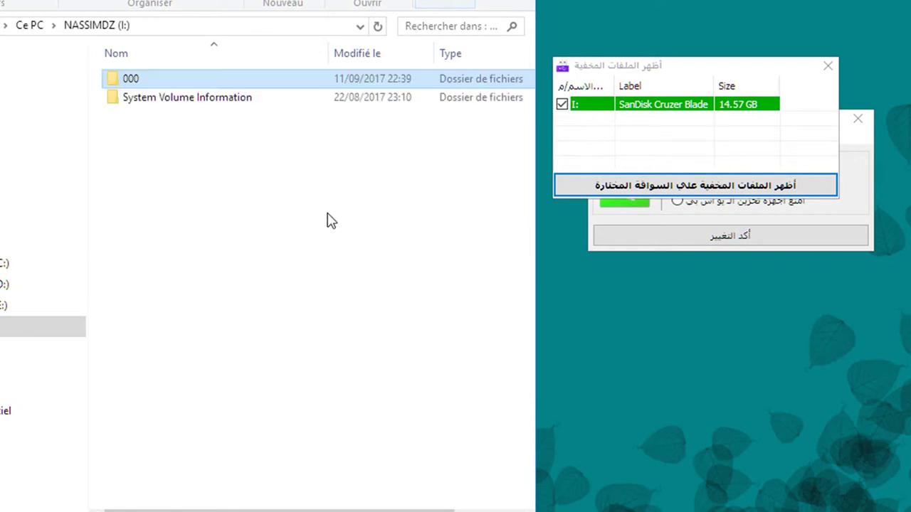
click(472, 183)
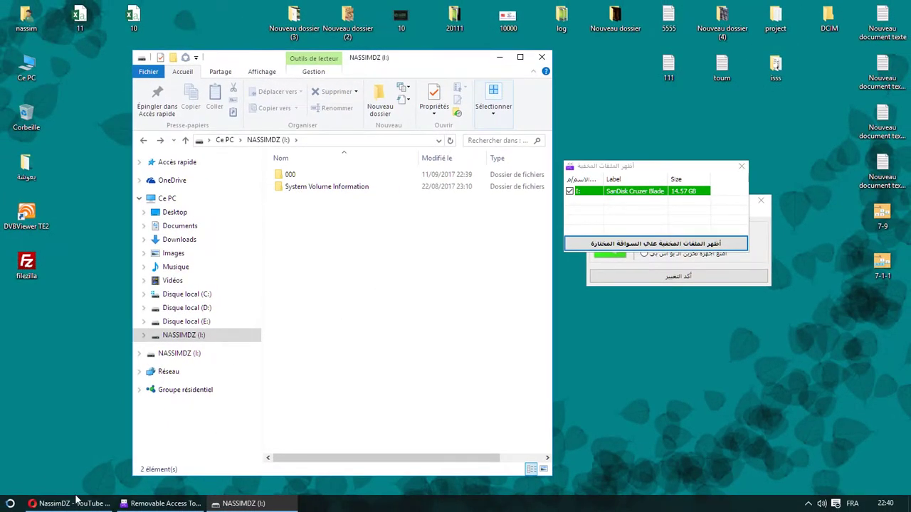
Bring the Opera browser with the YouTube channel page in front of the drive I: listing
mouse_move(71, 504)
click(71, 445)
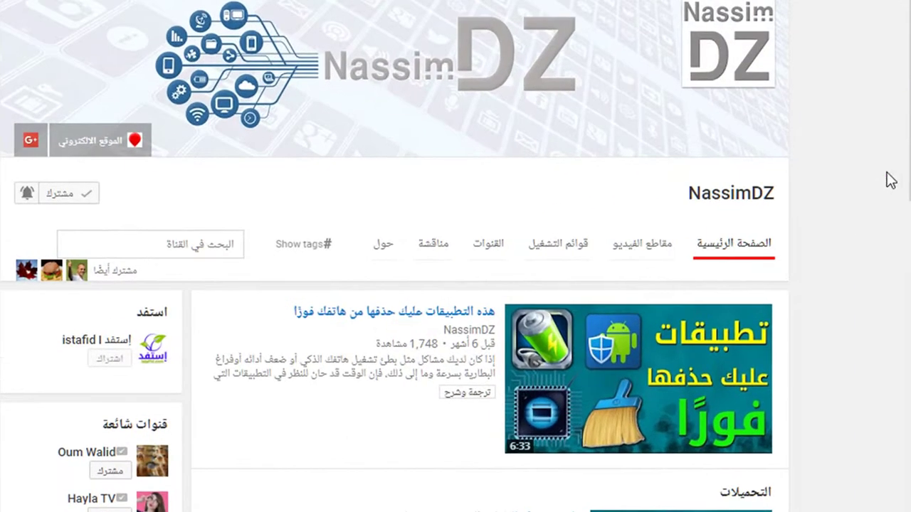
Search the YouTube channel for 'المخفية' and open the first result about showing hidden files
click(600, 199)
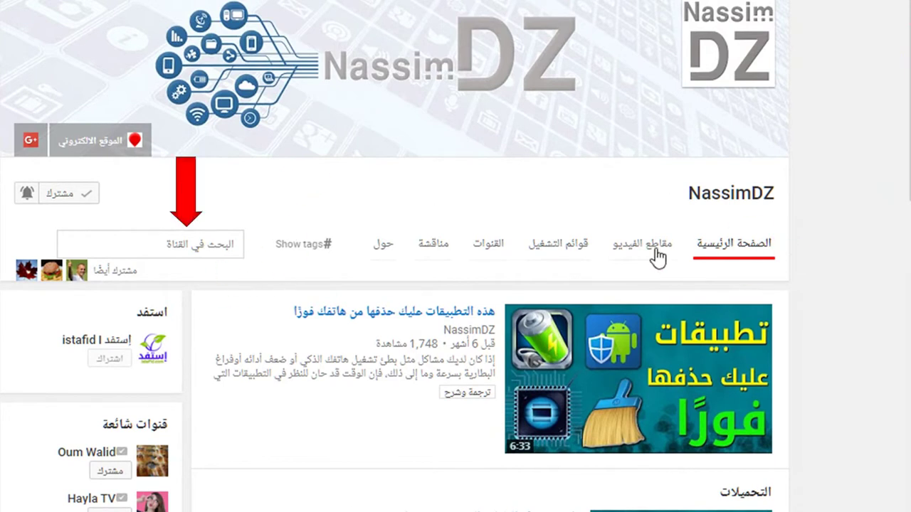
click(196, 244)
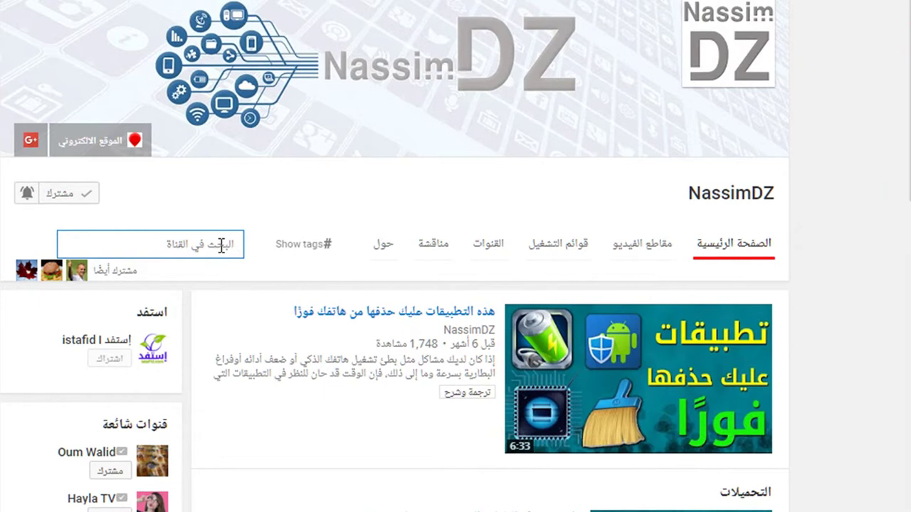
text(المخفي)
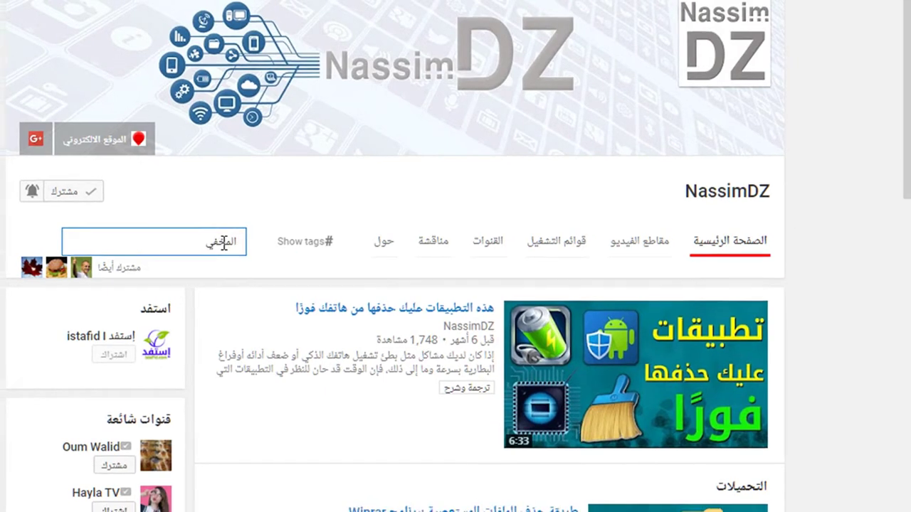
text(ة)
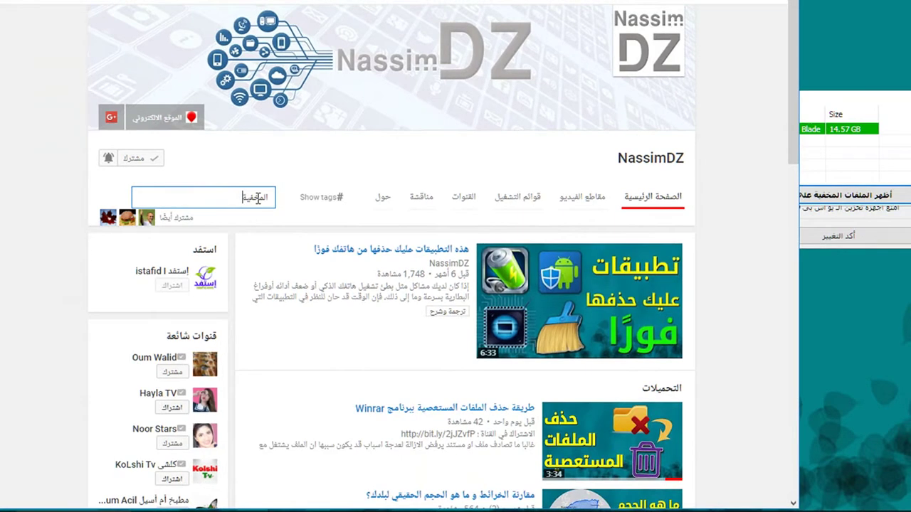
key(Return)
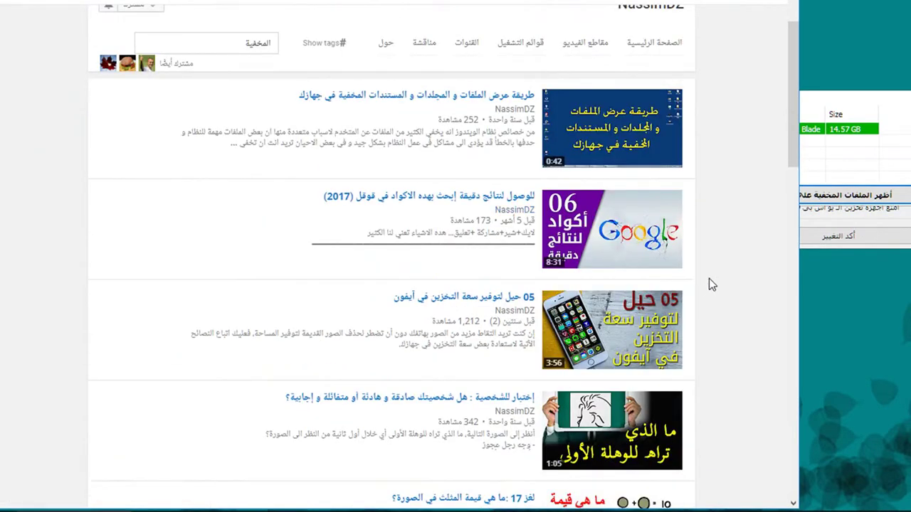
scroll(708, 284, up, 1)
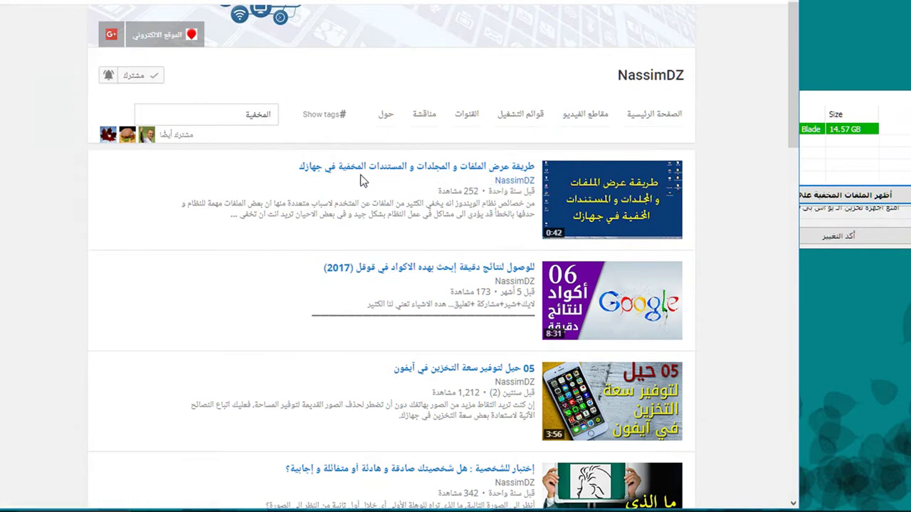
click(275, 175)
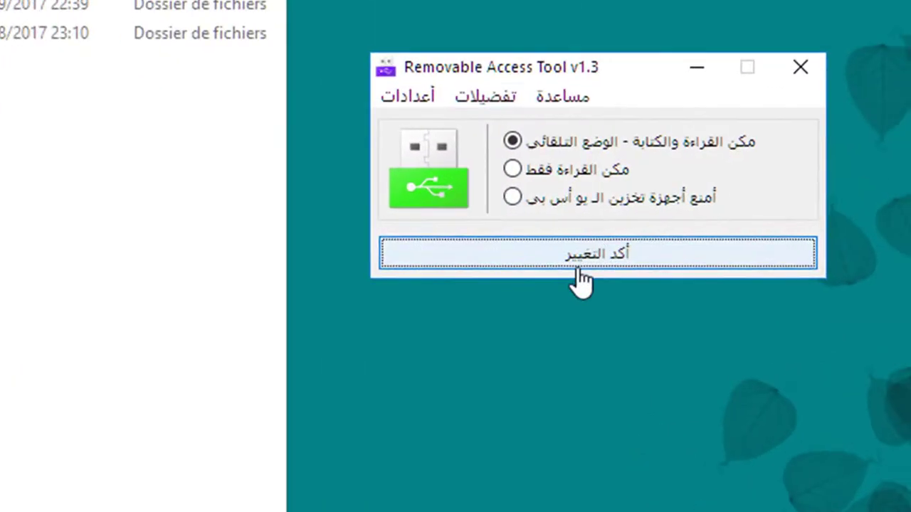
Close the hidden-files dialog, dismiss the تفضيلات list, and open Ratool's أعدادات settings menu
click(796, 157)
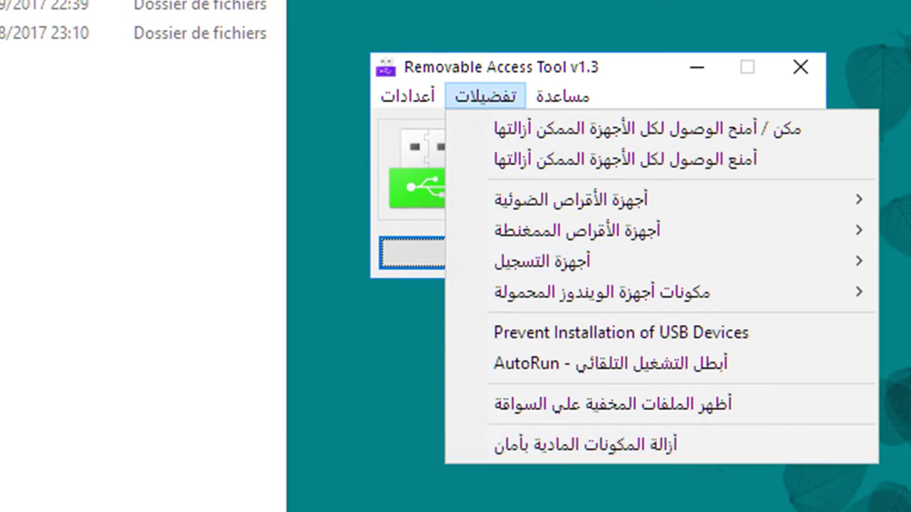
click(712, 503)
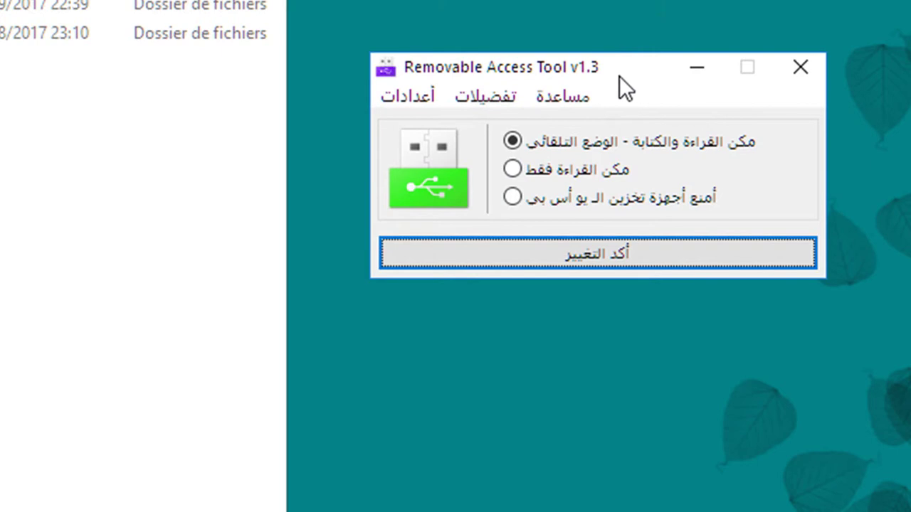
click(393, 95)
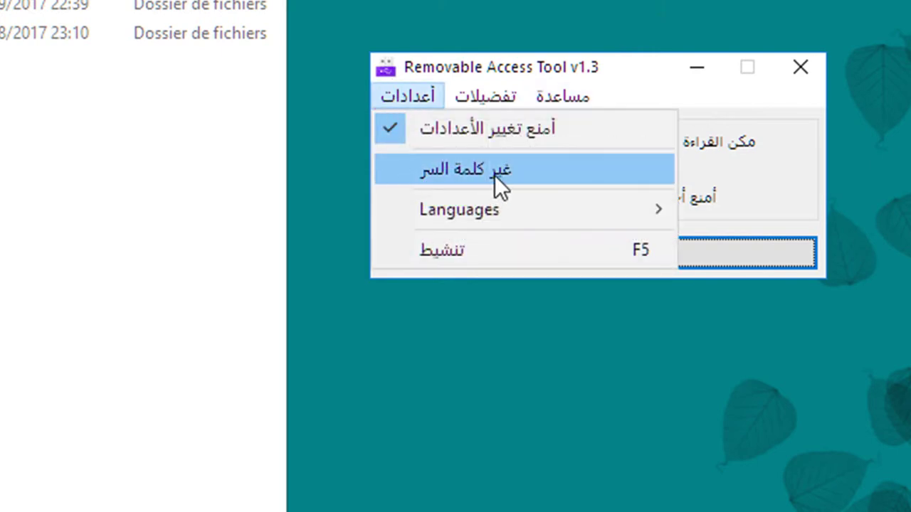
Choose غير كلمة السر and enter the tool's current password
click(496, 178)
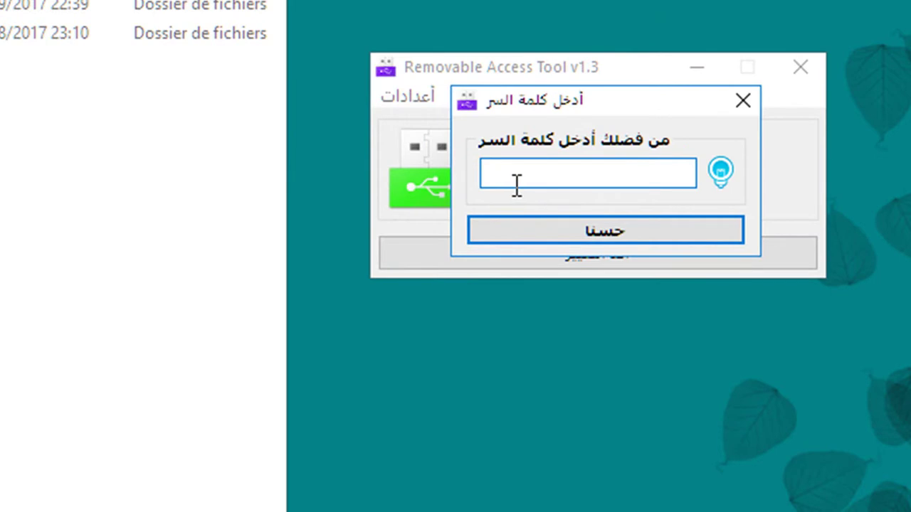
text(123456)
key(Return)
Move the password properties dialog aside, inspect the confirm-password and hint fields, then cancel without changes
drag(611, 65, 386, 118)
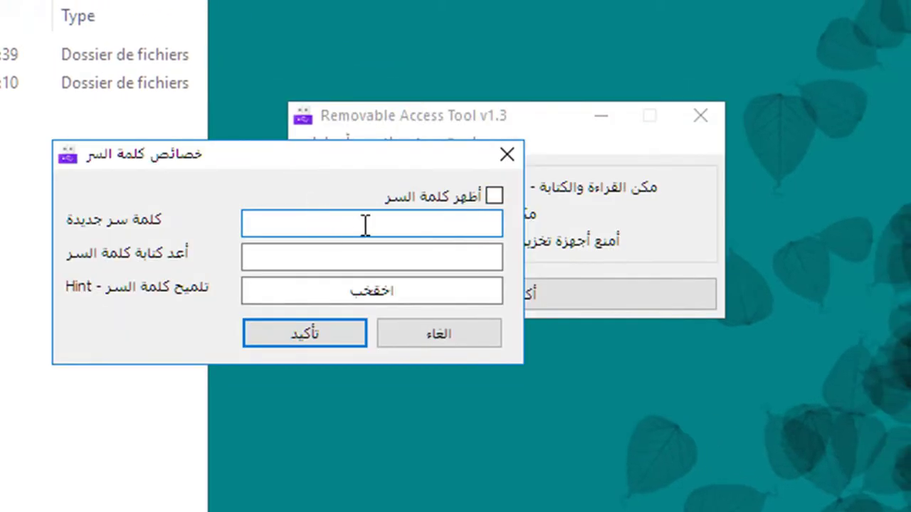
click(387, 258)
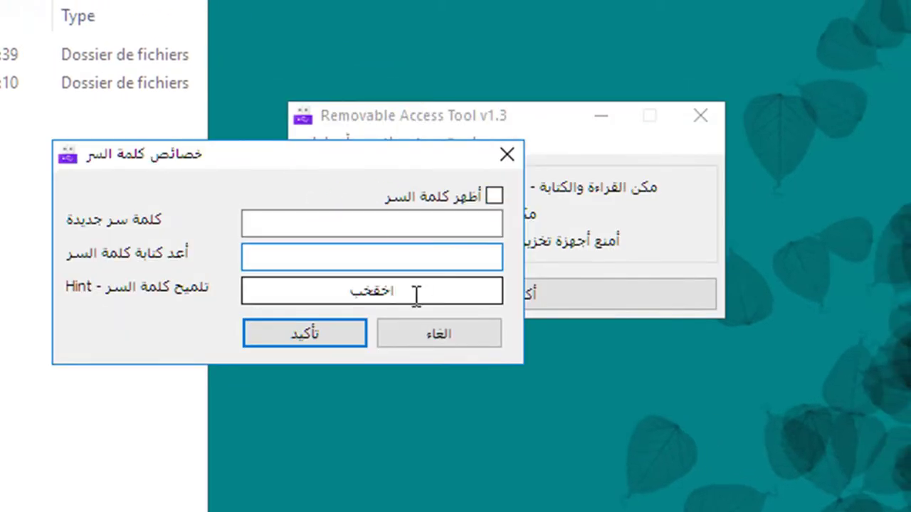
click(370, 291)
double_click(376, 291)
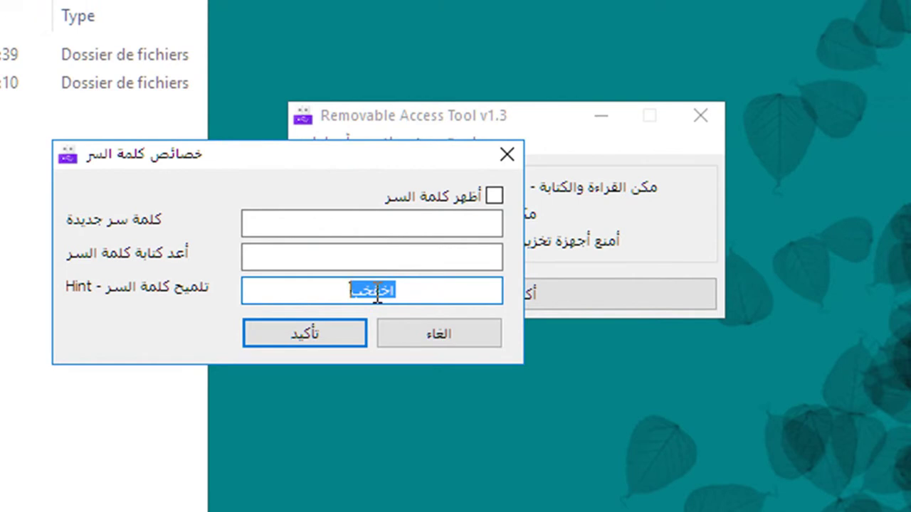
click(456, 342)
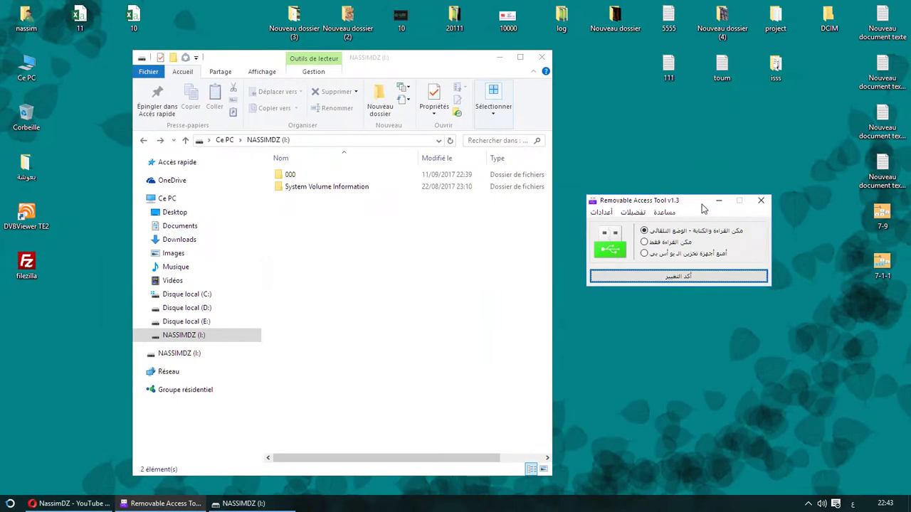
Shift the Ratool window slightly left, then bring File Explorer and then the YouTube browser forward
drag(648, 177, 618, 178)
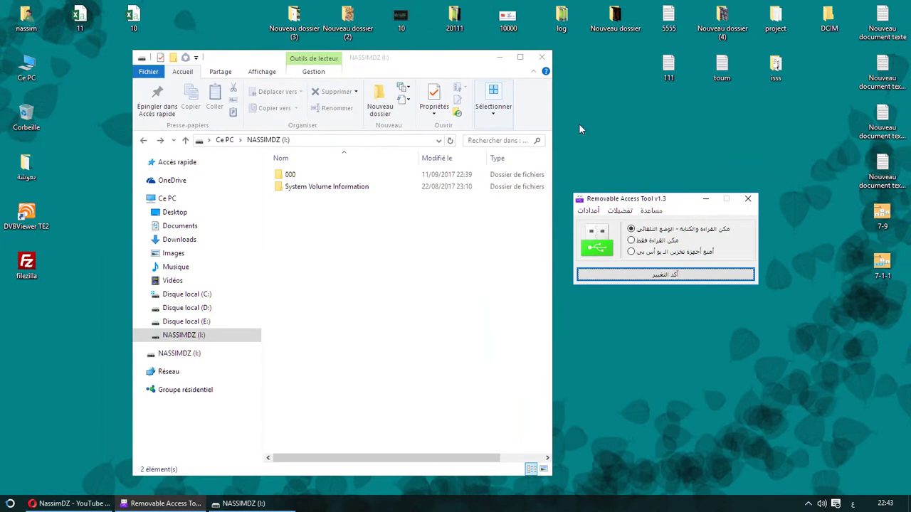
click(431, 62)
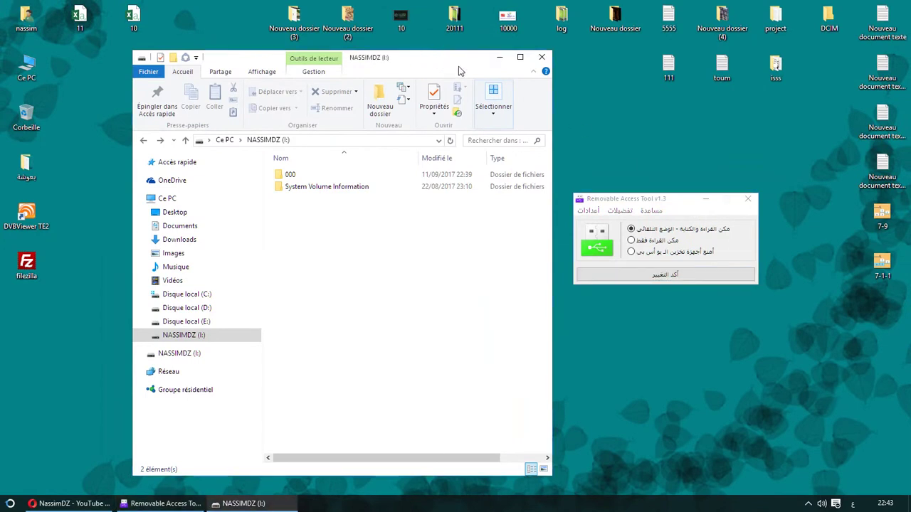
click(76, 504)
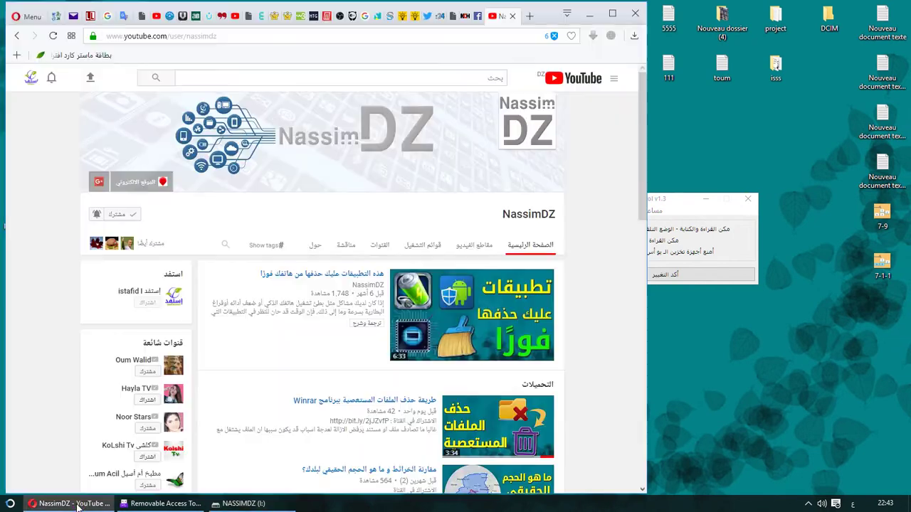